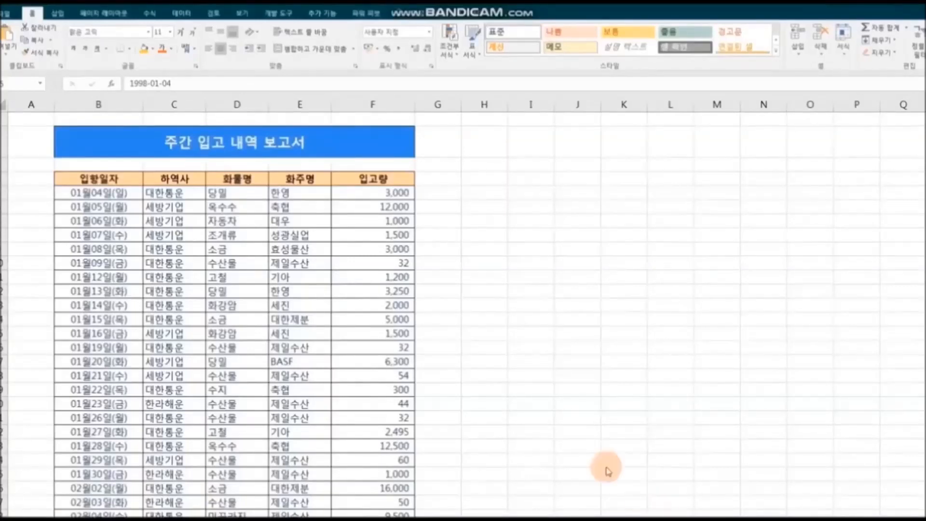
# Examine the full weekly receiving list and the 한라해운 row dated 01월23일
pyautogui.click(480, 251)
pyautogui.click(479, 248)
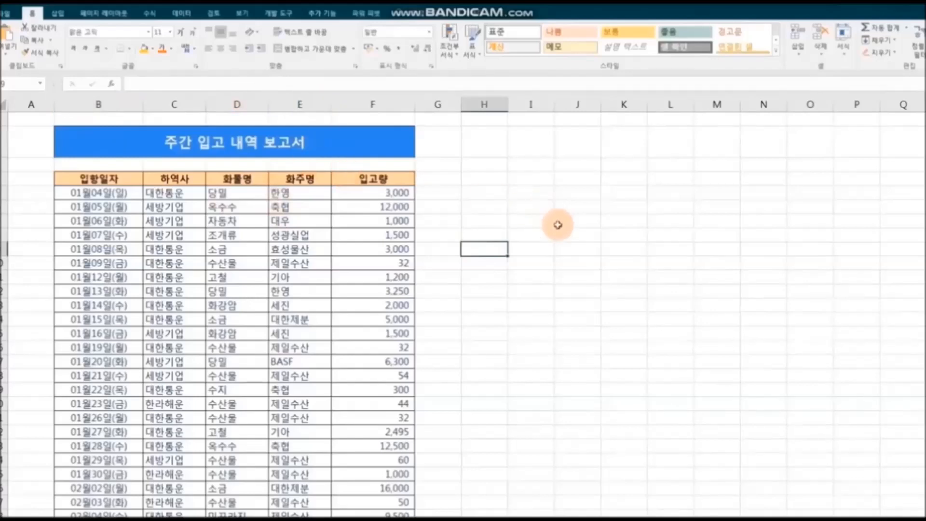
pyautogui.scroll(-10, 558, 223)
pyautogui.scroll(-19, 564, 238)
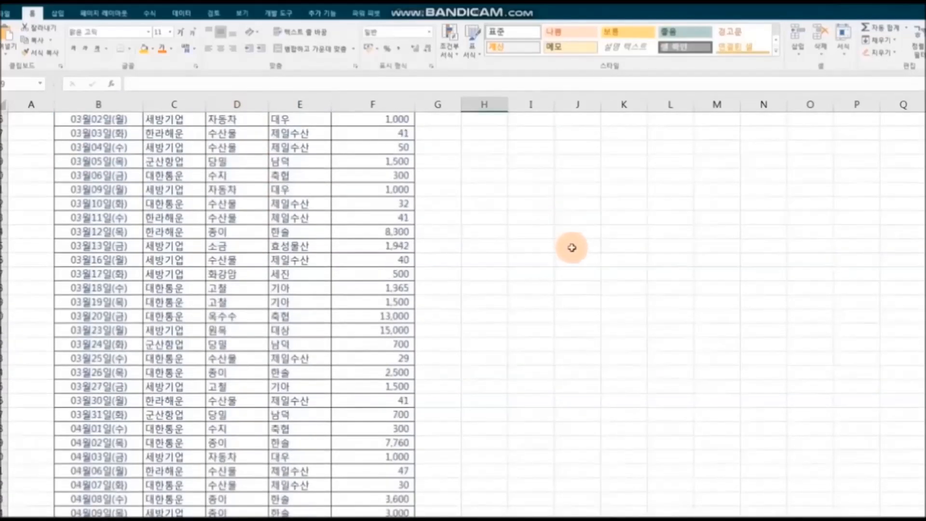
pyautogui.scroll(-20, 578, 265)
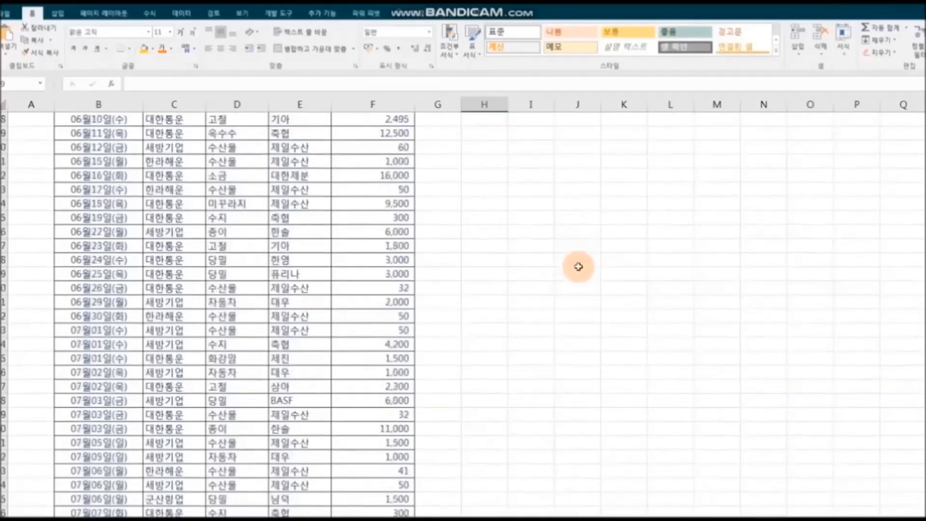
pyautogui.scroll(-17, 579, 267)
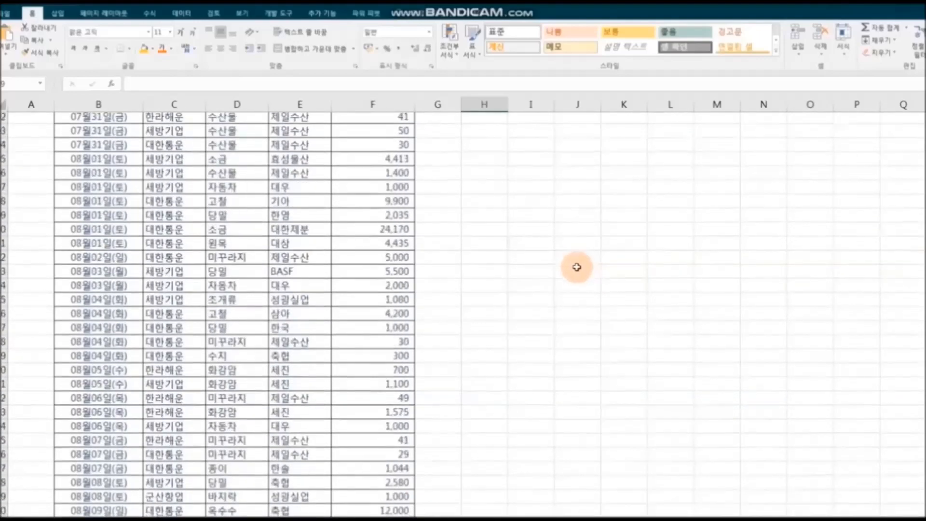
pyautogui.scroll(-13, 579, 267)
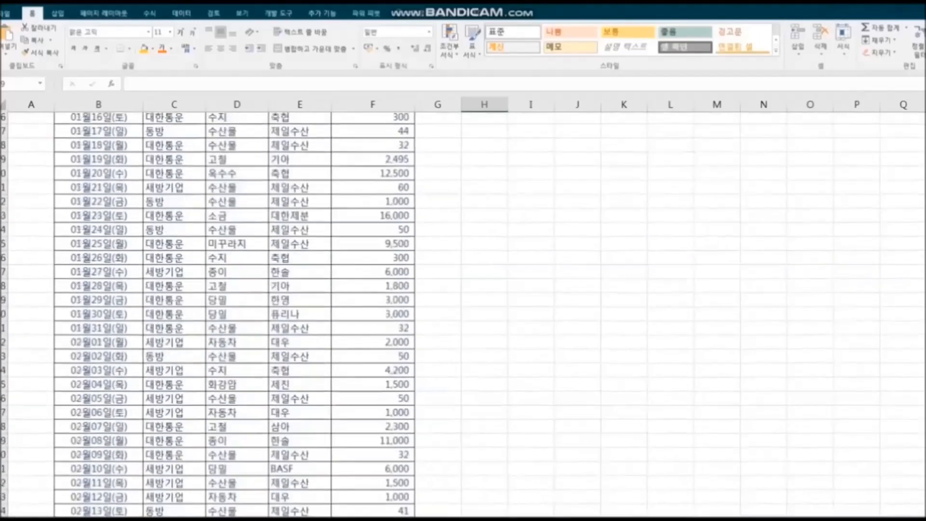
pyautogui.scroll(20, 463, 314)
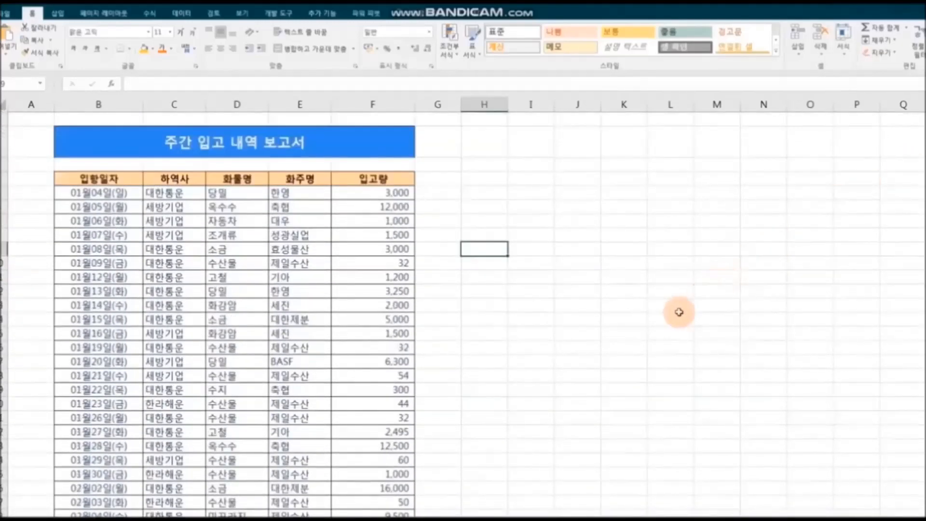
pyautogui.click(190, 405)
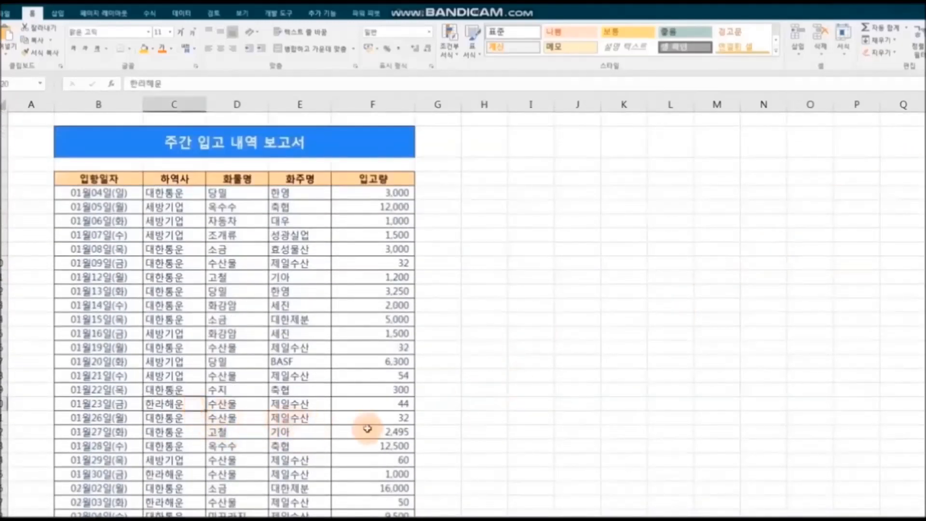
pyautogui.moveTo(114, 406); pyautogui.dragTo(405, 407)
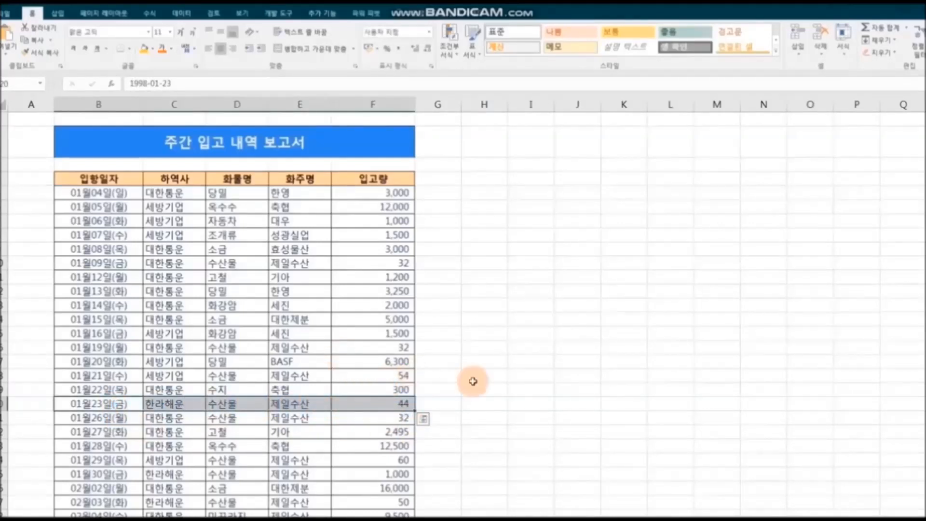
pyautogui.click(487, 360)
# Turn on filtering for the table and show only the 한라해운 entries of the 하역사 column
pyautogui.click(107, 195)
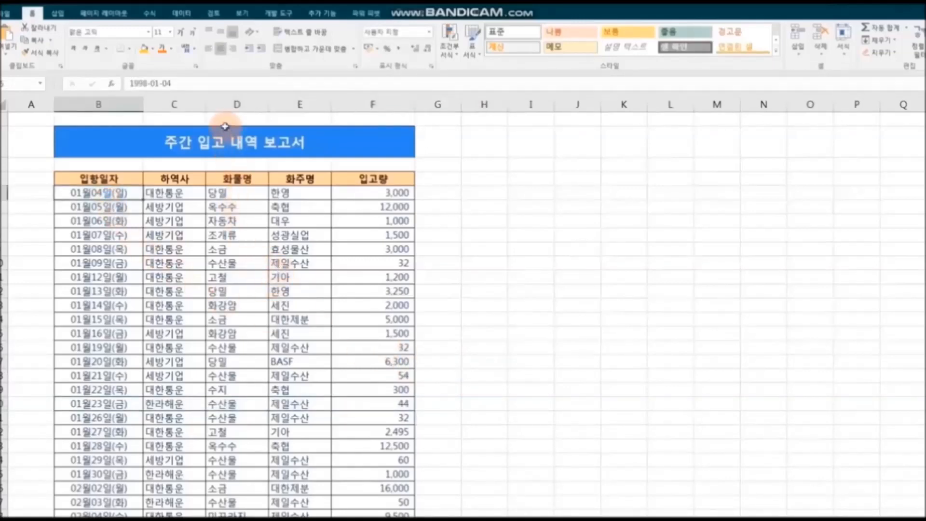
pyautogui.click(187, 14)
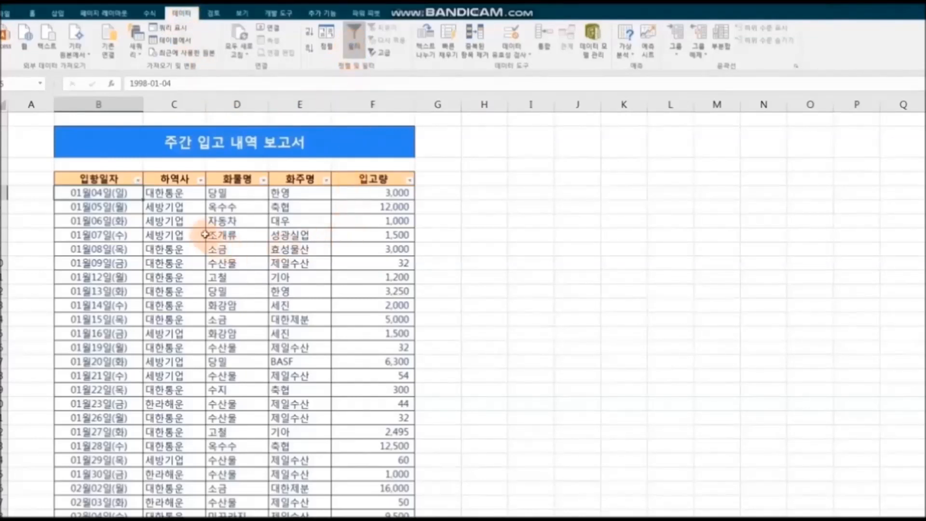
pyautogui.click(201, 181)
pyautogui.click(126, 289)
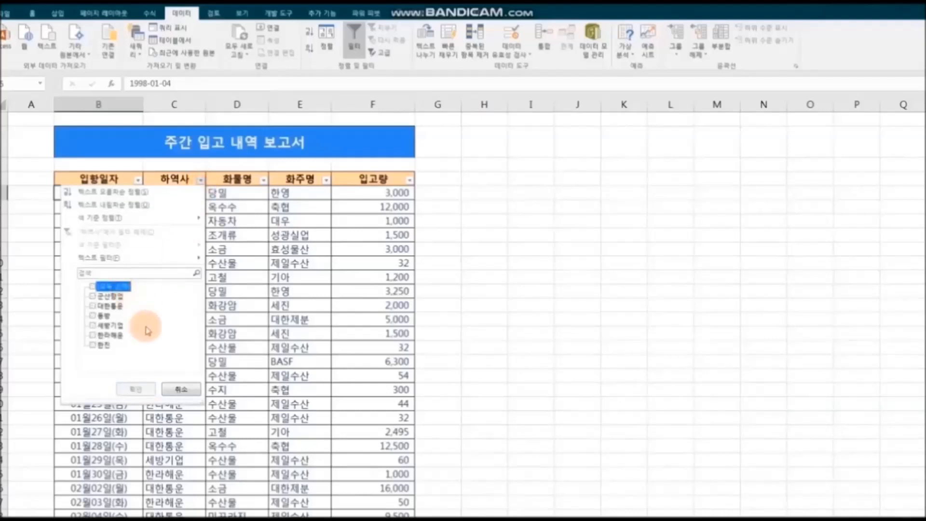
pyautogui.click(112, 335)
pyautogui.click(135, 389)
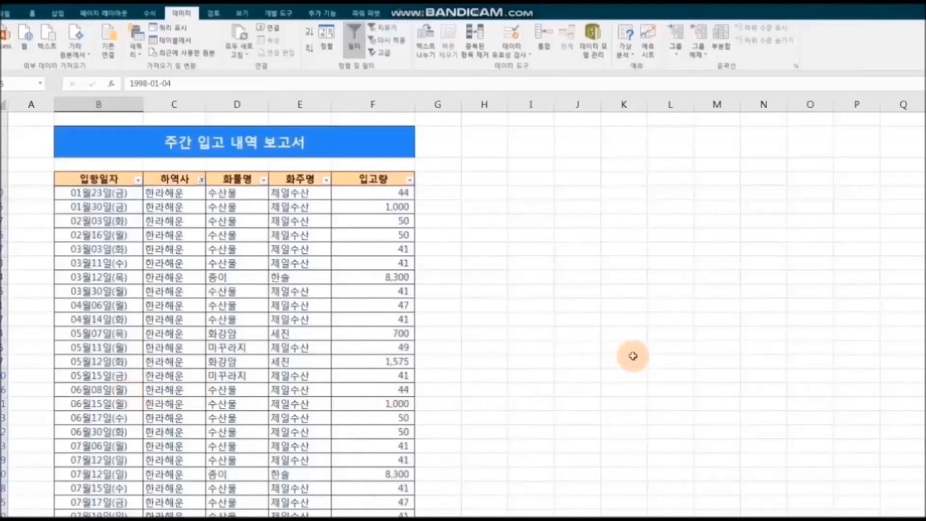
# Review the filtered 한라해운 rows down to the last one, and remove the filter from the table
pyautogui.scroll(-10, 633, 356)
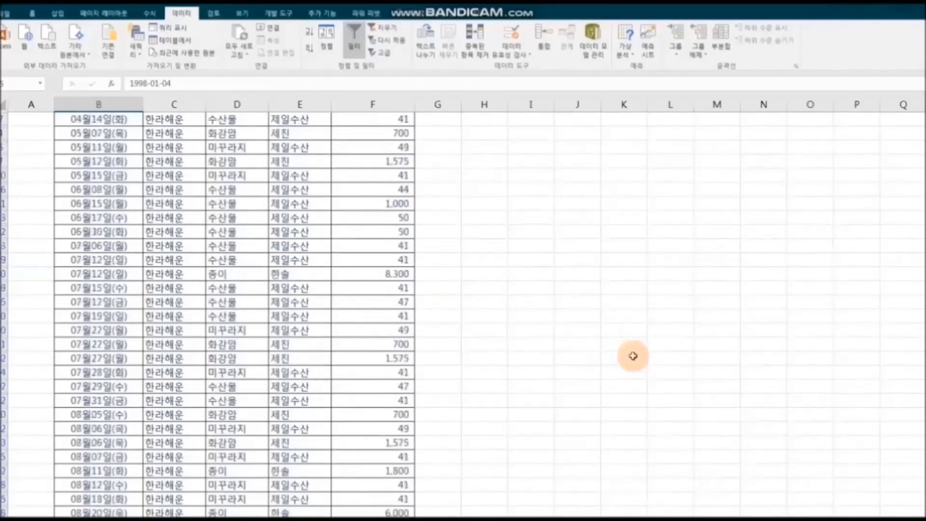
pyautogui.scroll(-2, 633, 355)
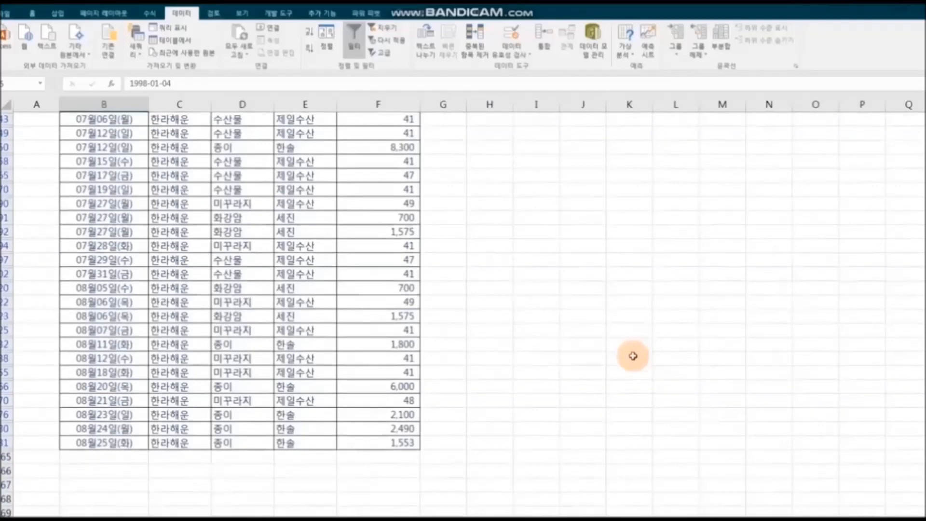
pyautogui.scroll(10, 633, 355)
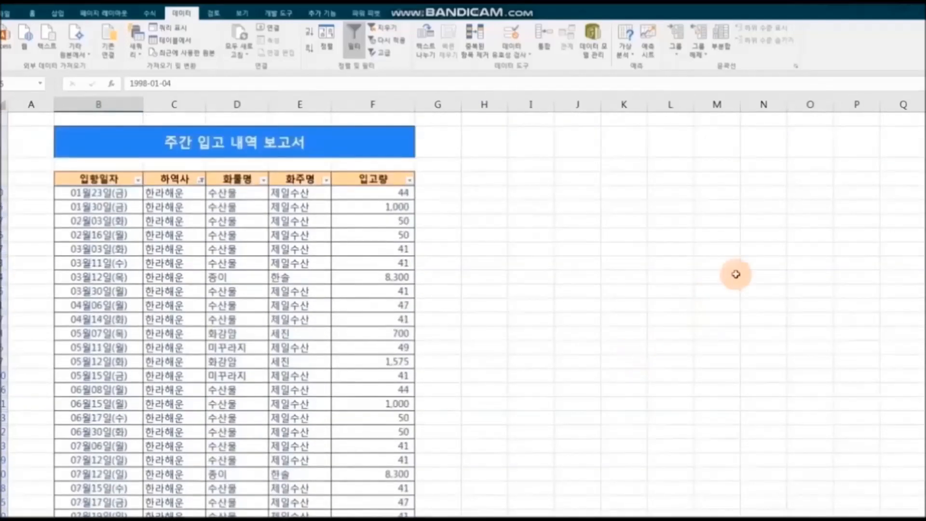
pyautogui.hotkey('ctrl', 'shift', 'l')
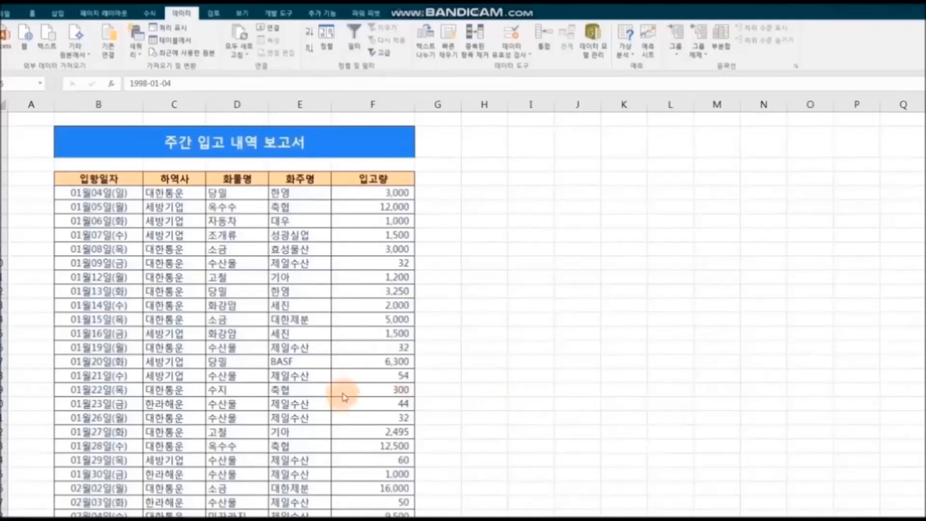
# Examine the unfiltered list for scattered 한라해운 rows, such as the one dated 03월30일
pyautogui.scroll(-11, 444, 369)
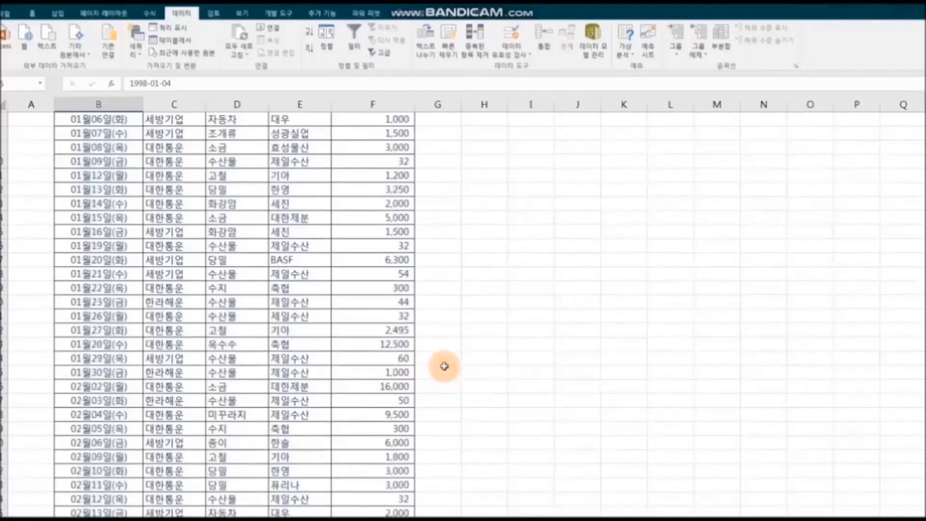
pyautogui.scroll(-5, 444, 368)
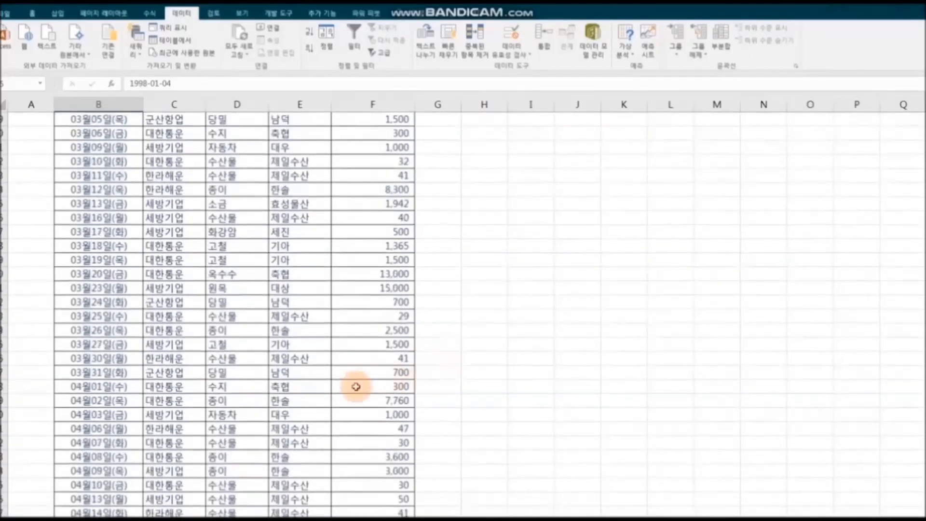
pyautogui.moveTo(102, 358); pyautogui.dragTo(360, 359)
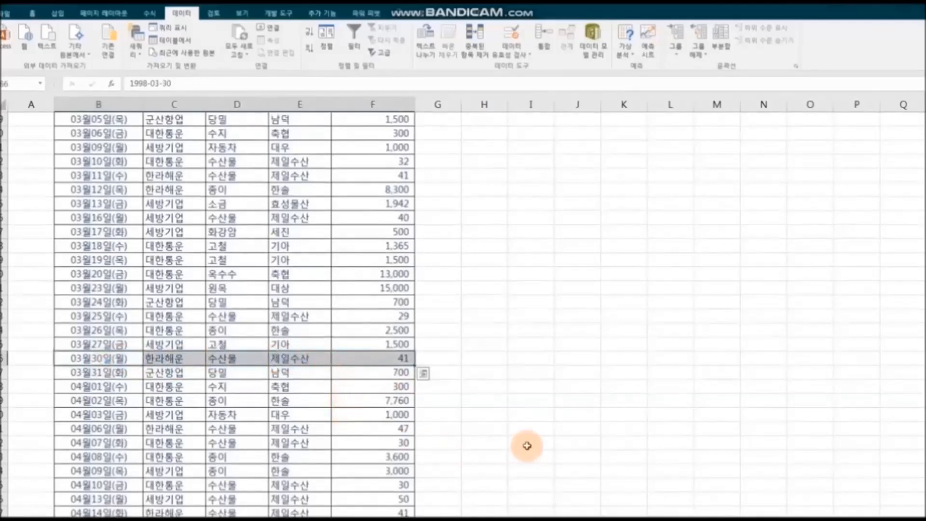
pyautogui.scroll(-5, 371, 402)
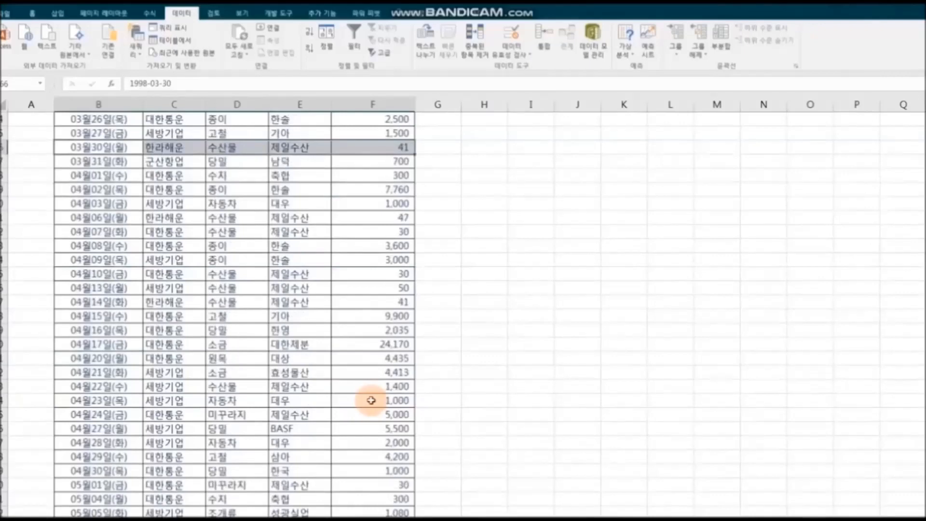
pyautogui.scroll(-4, 371, 401)
pyautogui.scroll(19, 371, 400)
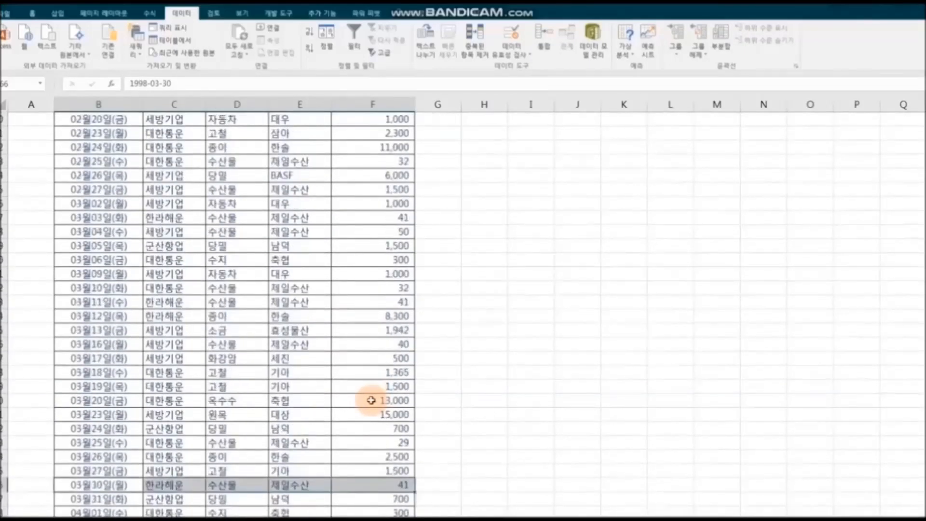
pyautogui.scroll(8, 371, 400)
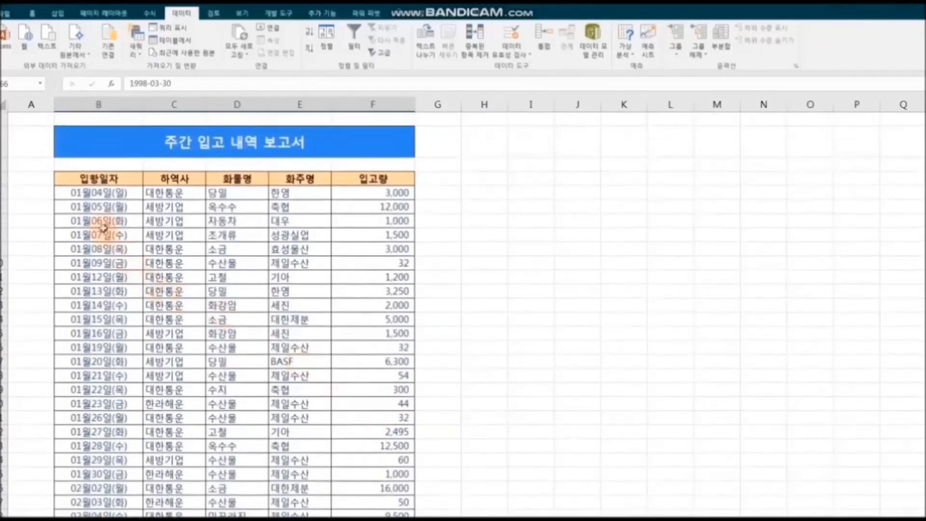
# Turn the table filter back on and limit the 하역사 column to 한라해운
pyautogui.click(120, 223)
pyautogui.click(121, 193)
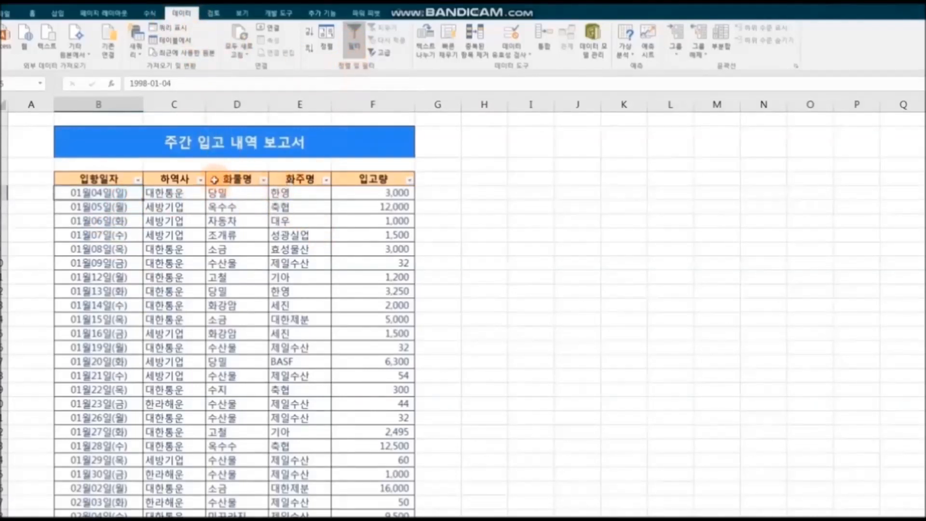
pyautogui.click(200, 181)
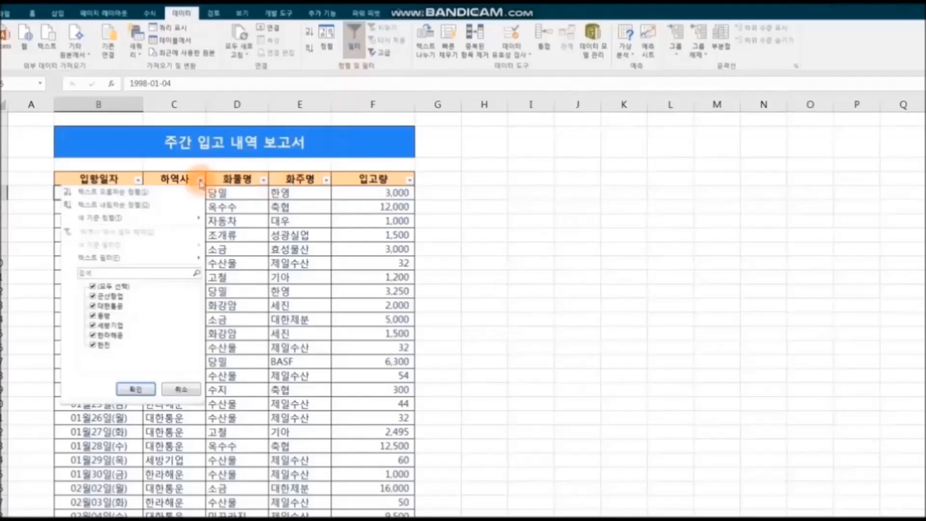
pyautogui.click(124, 288)
pyautogui.click(120, 336)
pyautogui.click(136, 389)
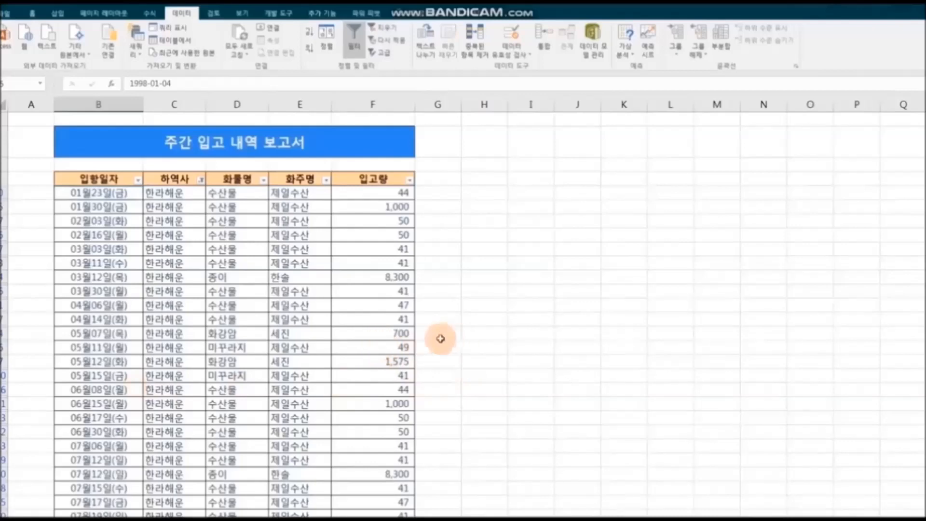
# Select all filtered 한라해운 rows from 01월23일 through 08월25일, across the 입항일자 to 입고량 columns
pyautogui.moveTo(83, 195); pyautogui.dragTo(385, 515)
pyautogui.scroll(5, 471, 449)
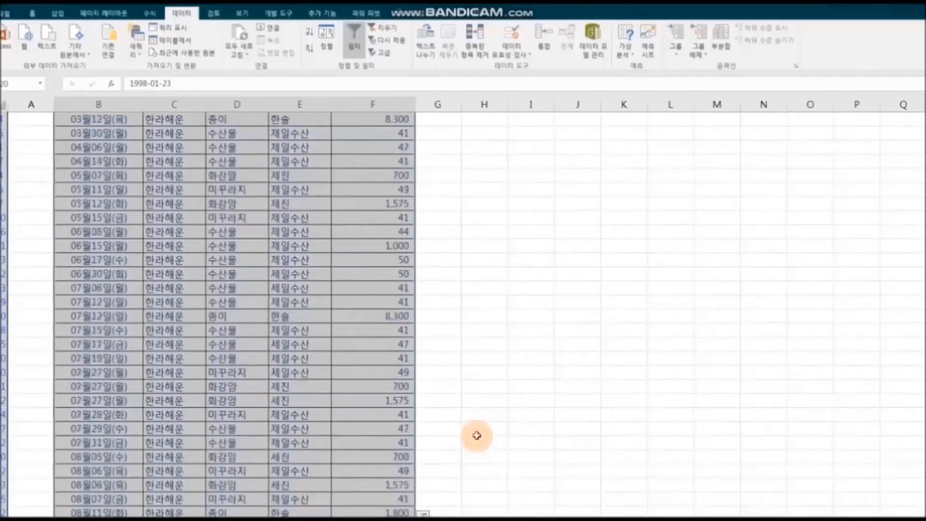
pyautogui.scroll(2, 477, 436)
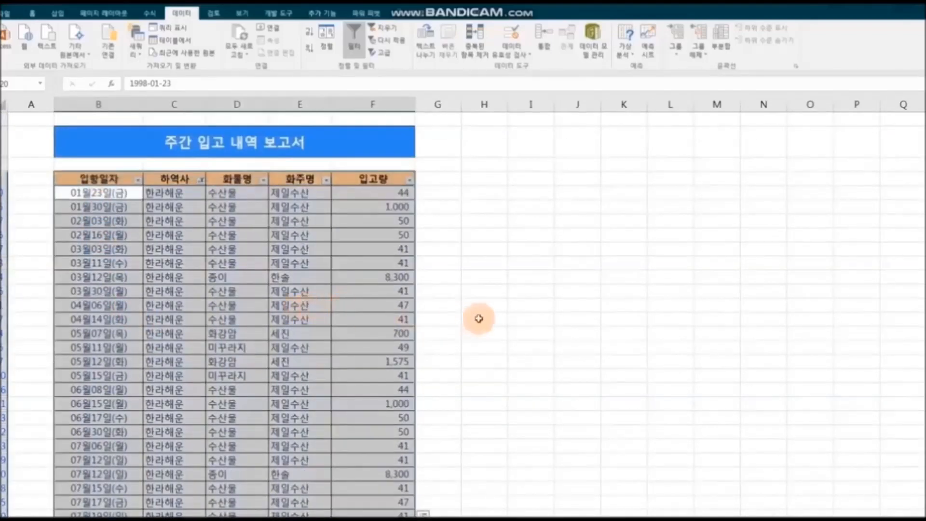
pyautogui.scroll(-5, 516, 324)
pyautogui.scroll(-2, 519, 333)
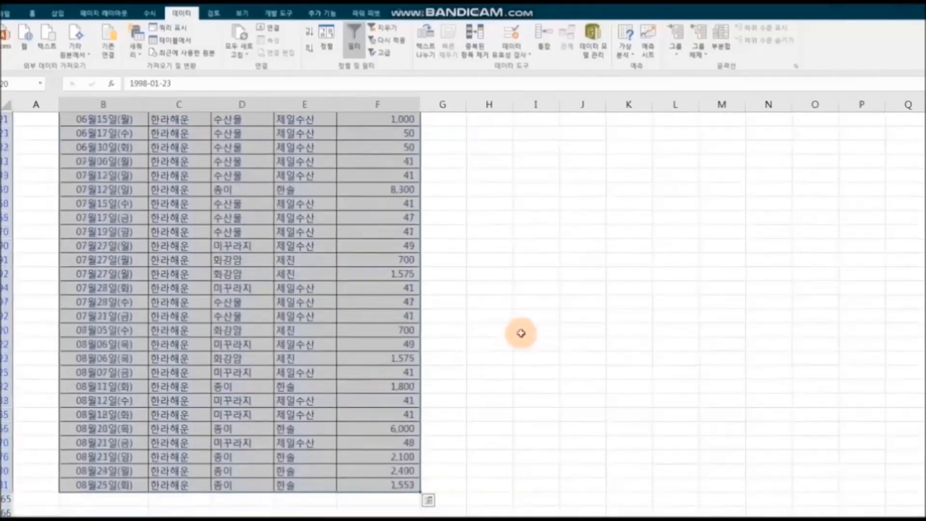
pyautogui.scroll(7, 520, 332)
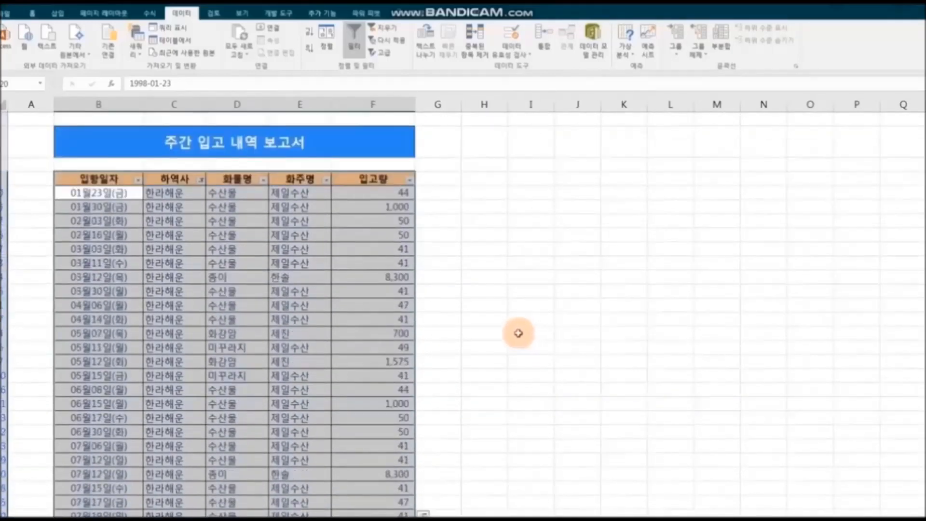
# Fill the selected 한라해운 rows with a light orange background colour from the theme colours, and deselect them
pyautogui.rightClick(242, 266)
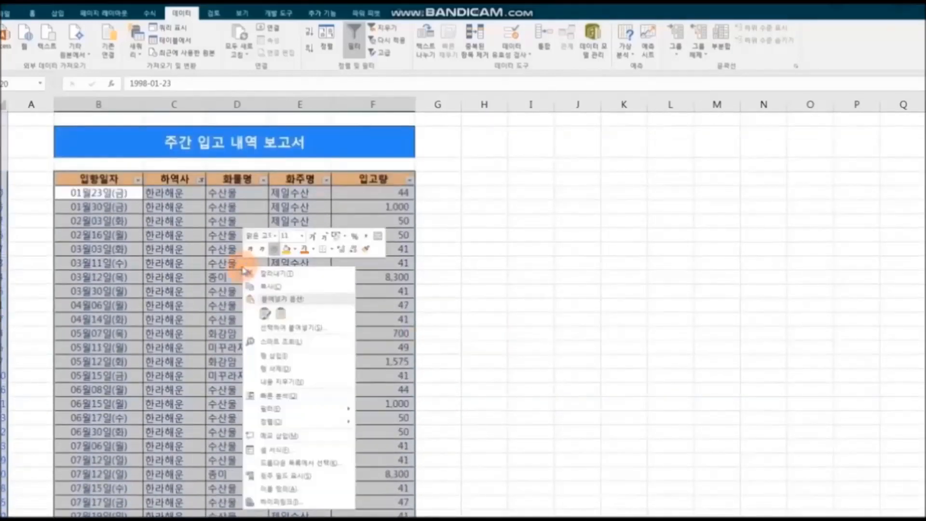
pyautogui.click(314, 448)
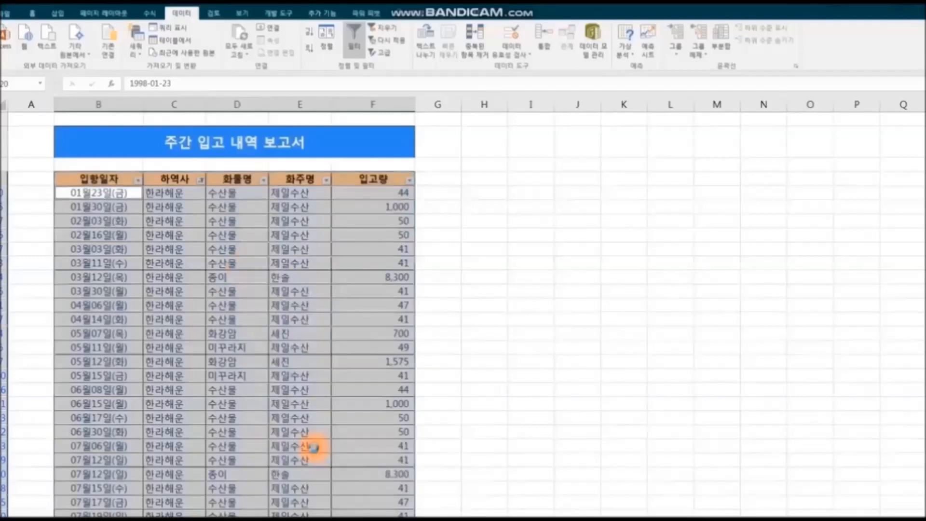
pyautogui.moveTo(312, 269); pyautogui.dragTo(621, 169)
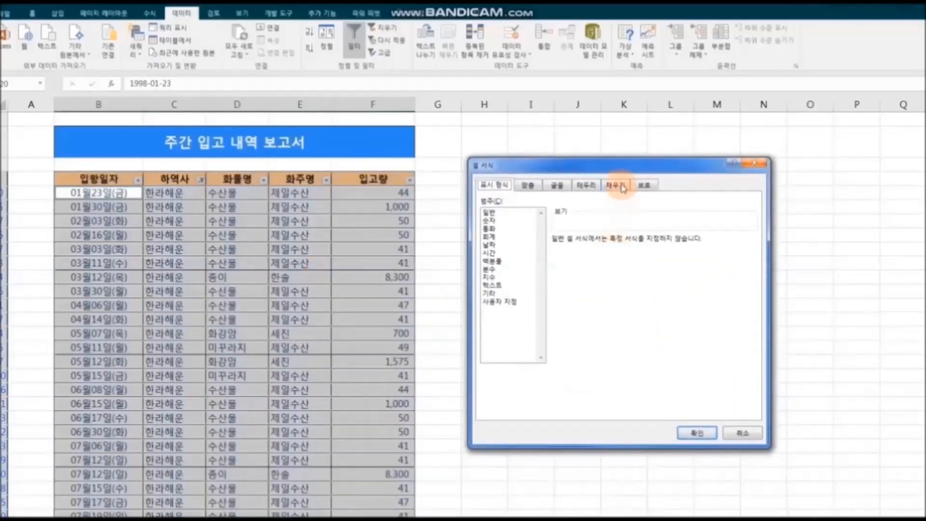
pyautogui.click(617, 185)
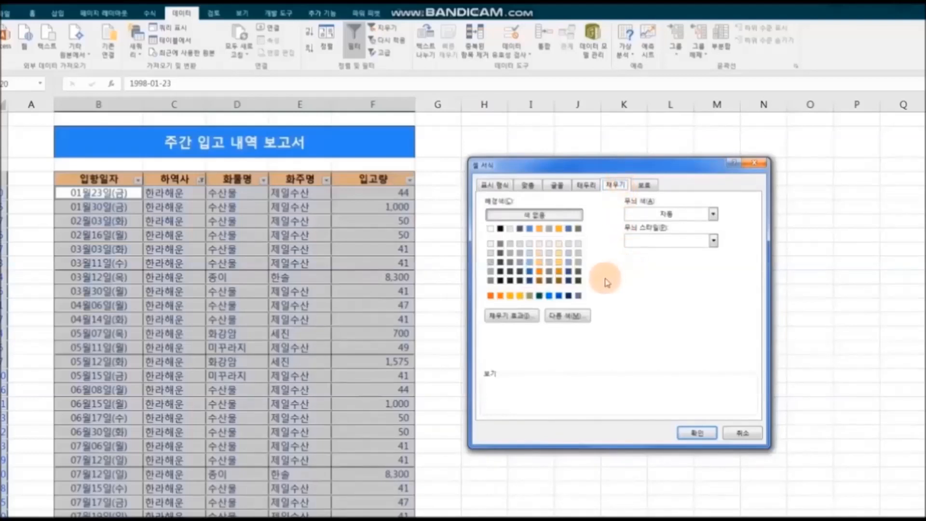
pyautogui.click(559, 261)
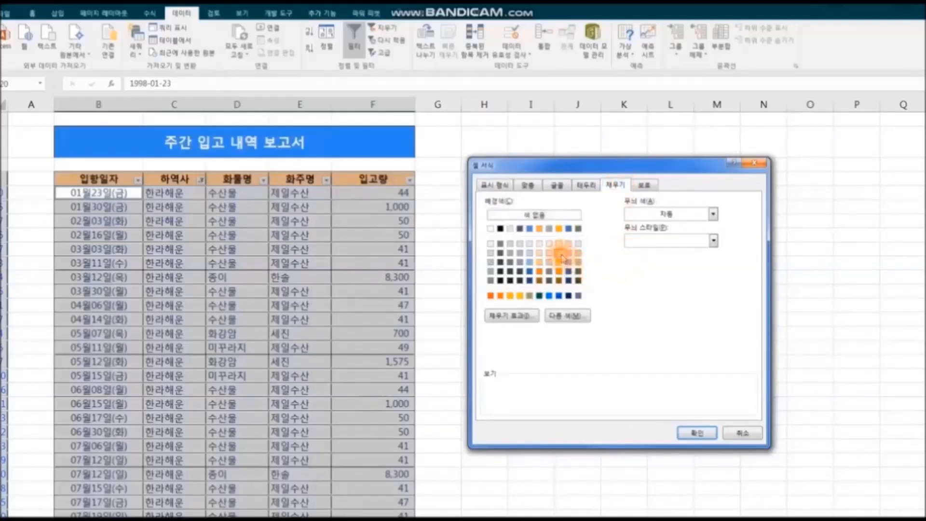
pyautogui.click(571, 321)
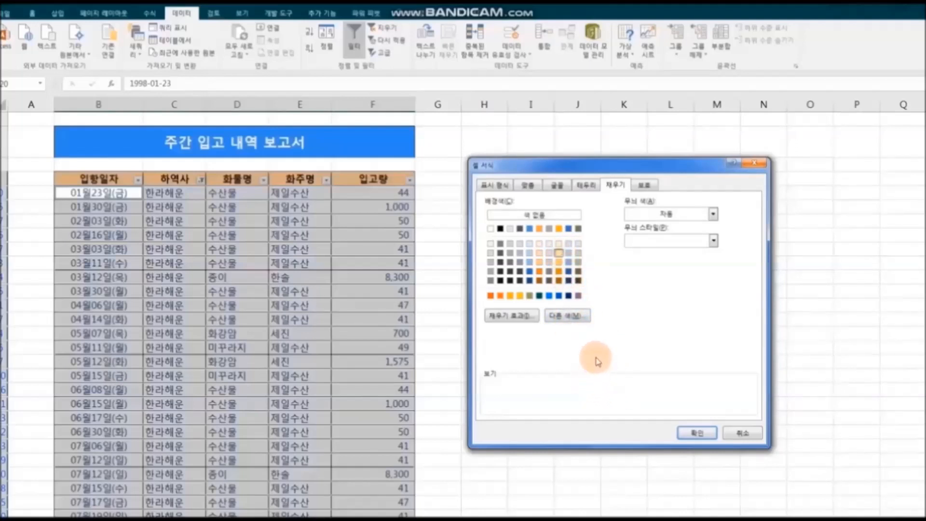
pyautogui.click(698, 433)
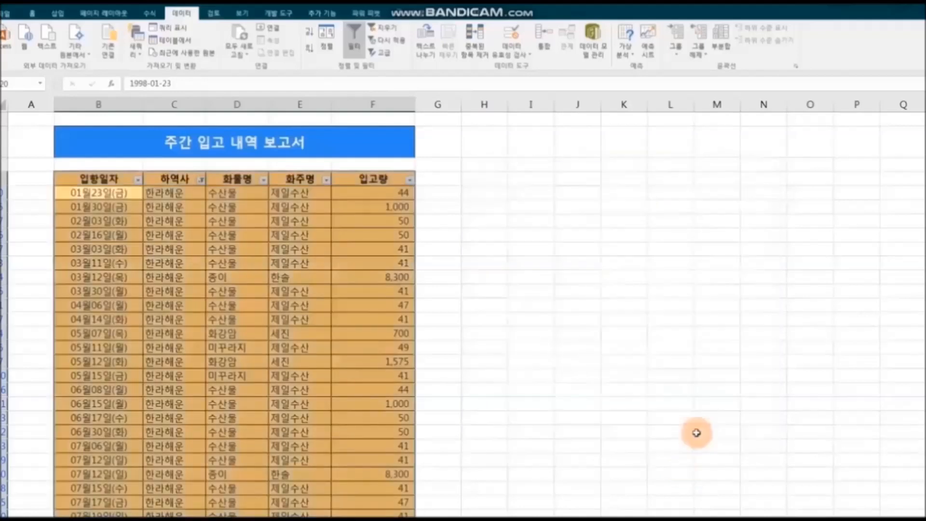
pyautogui.click(543, 310)
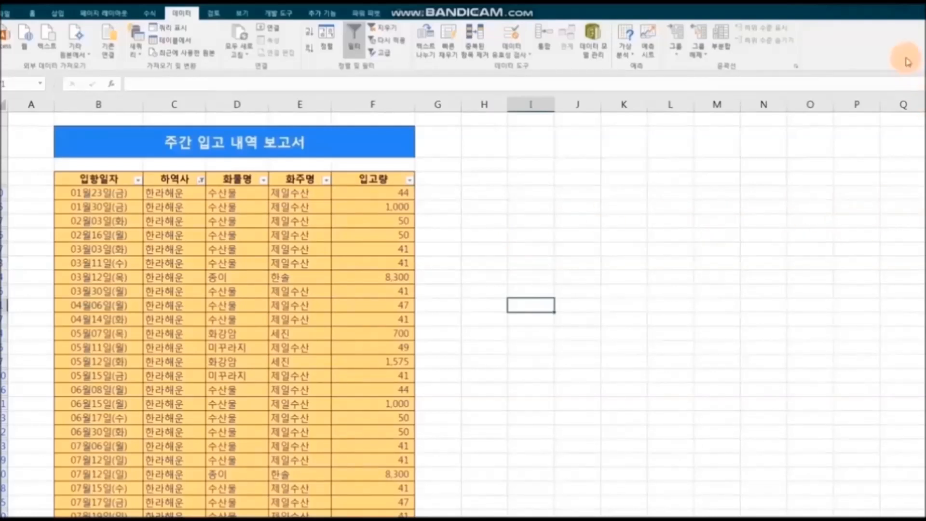
# Remove the filter from the weekly receiving report and review the highlighted 한라해운 rows down through the full list
pyautogui.click(874, 4)
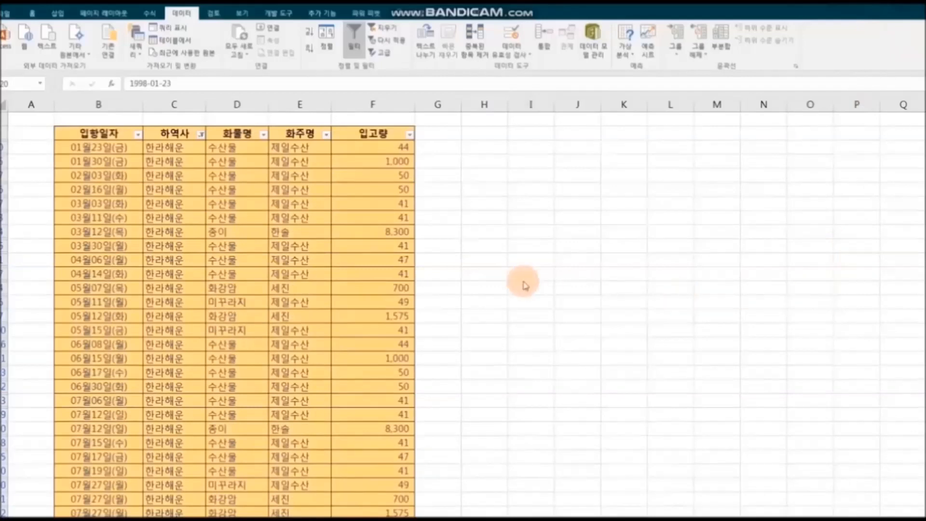
pyautogui.click(357, 46)
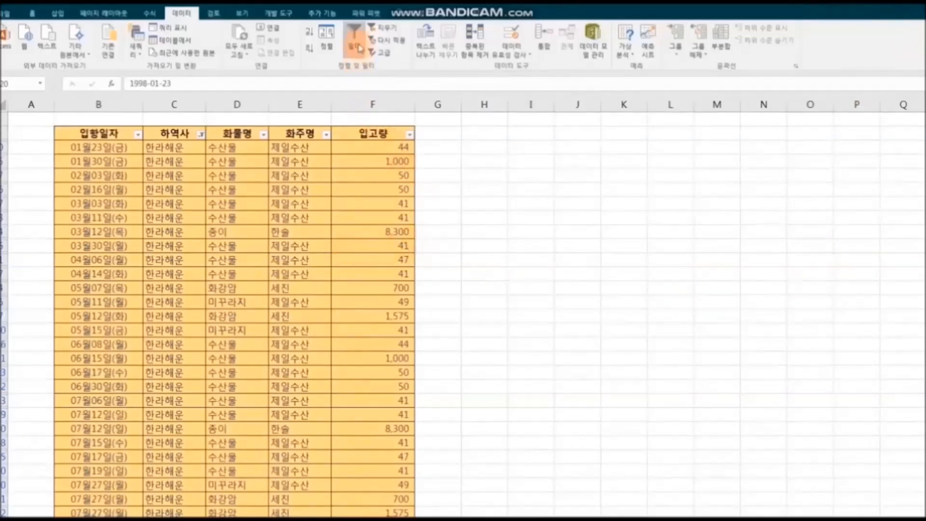
pyautogui.click(358, 47)
pyautogui.click(577, 218)
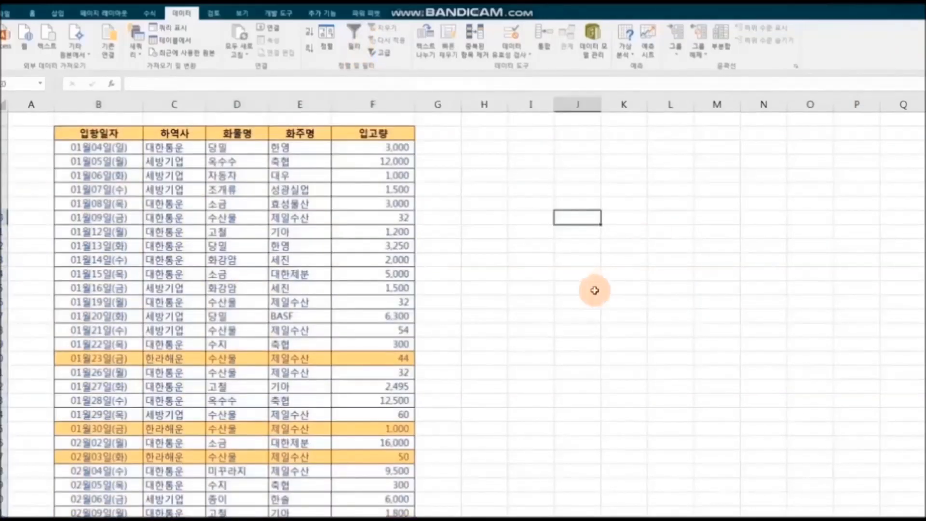
pyautogui.scroll(-2, 476, 334)
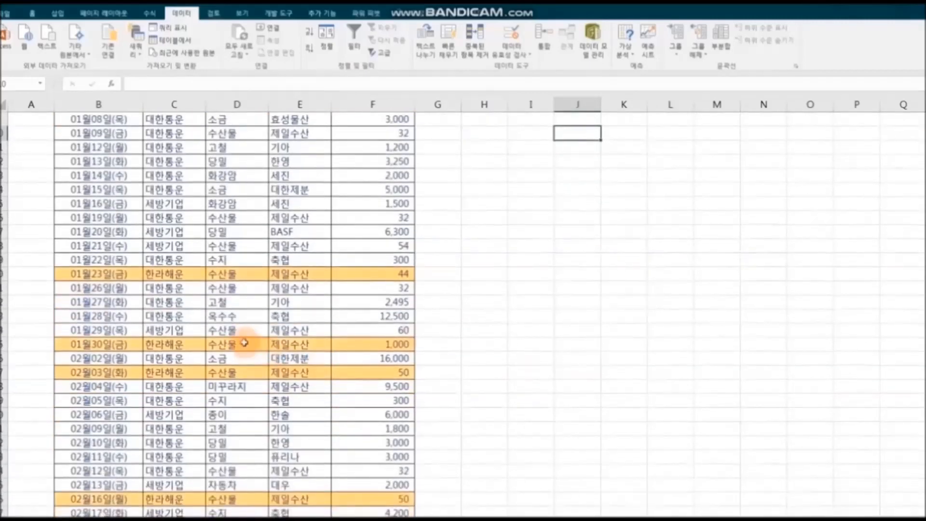
pyautogui.scroll(-11, 593, 320)
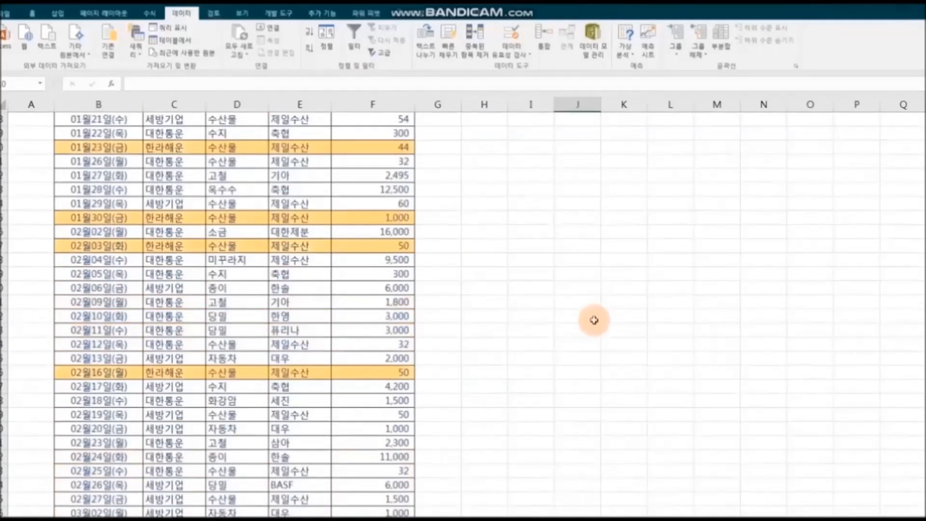
pyautogui.scroll(-12, 593, 320)
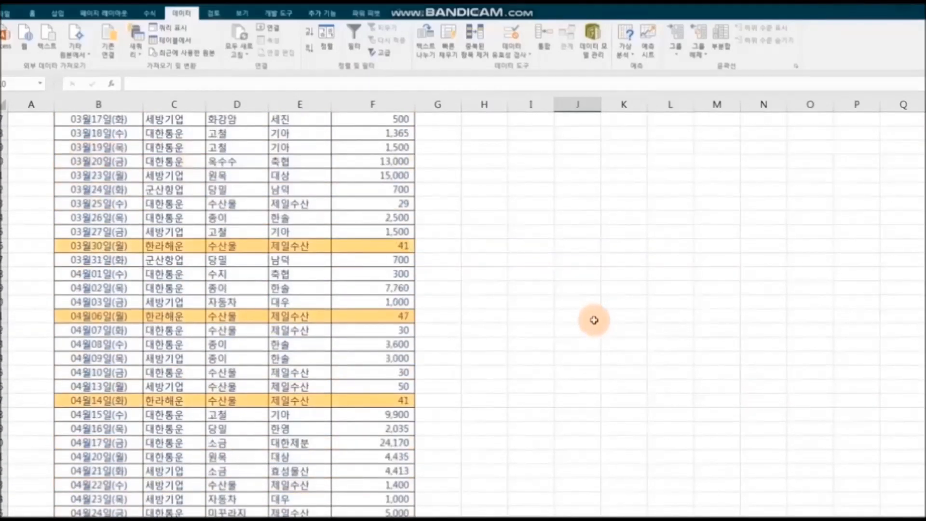
pyautogui.scroll(-15, 594, 320)
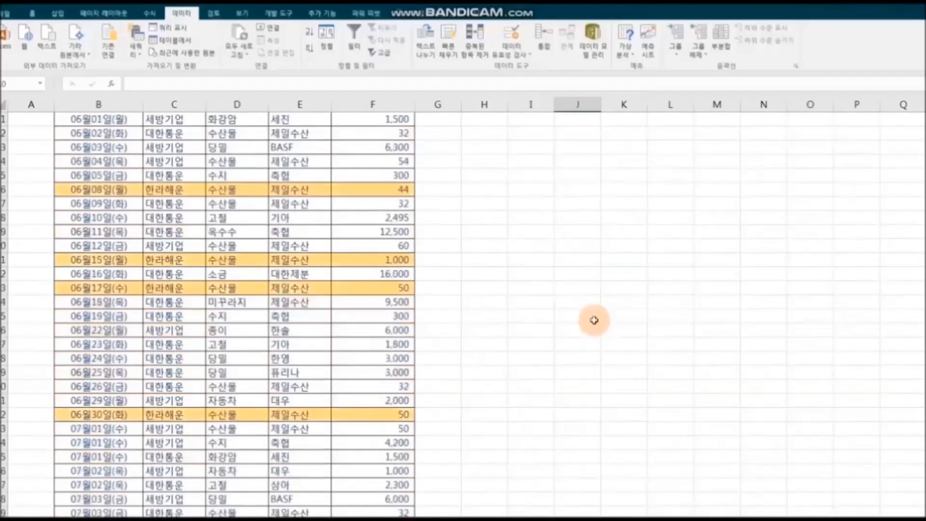
pyautogui.scroll(-3, 593, 321)
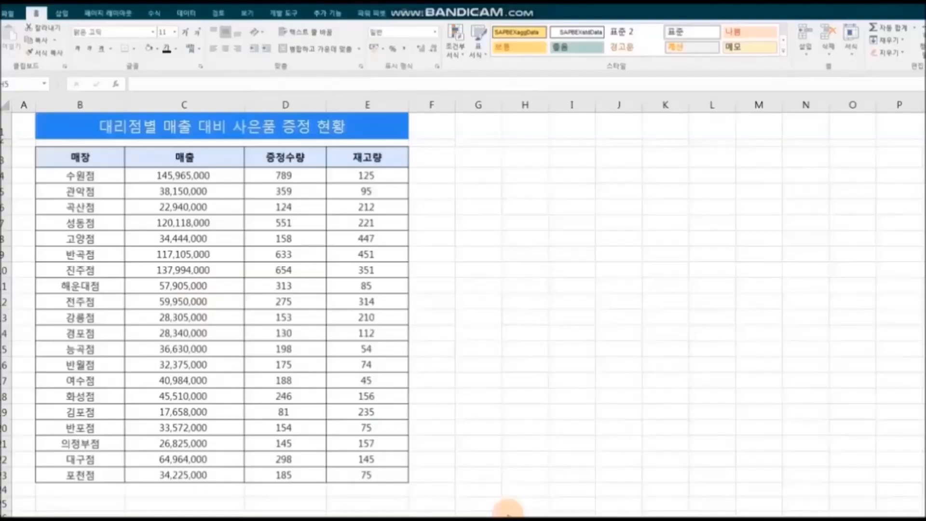
# Examine the 매장, 매출 and 재고량 columns in the 대리점별 매출 대비 사은품 증정 현황 table
pyautogui.moveTo(59, 176); pyautogui.dragTo(83, 477)
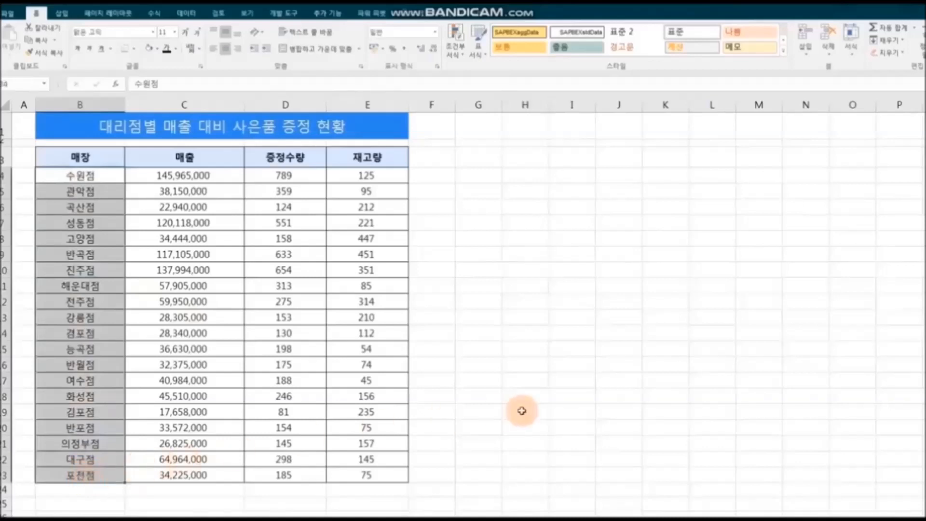
pyautogui.click(541, 410)
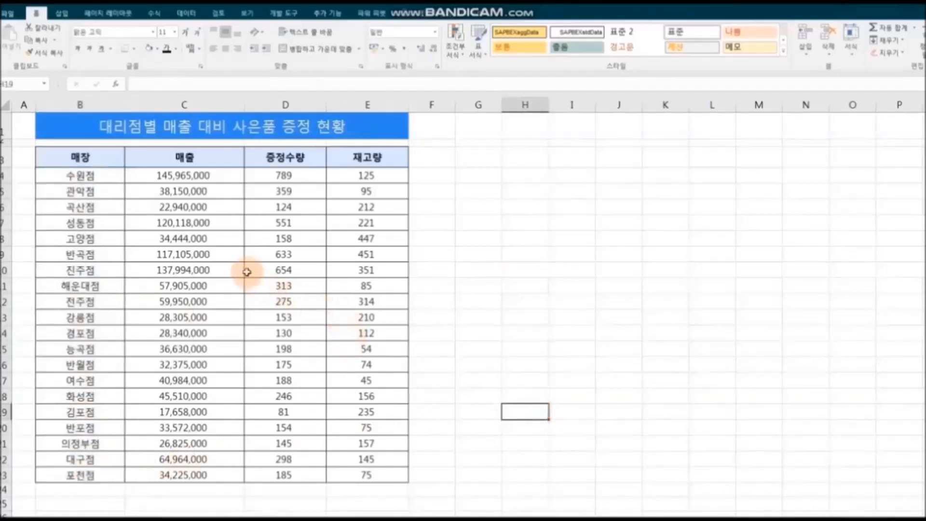
pyautogui.moveTo(228, 177); pyautogui.dragTo(227, 460)
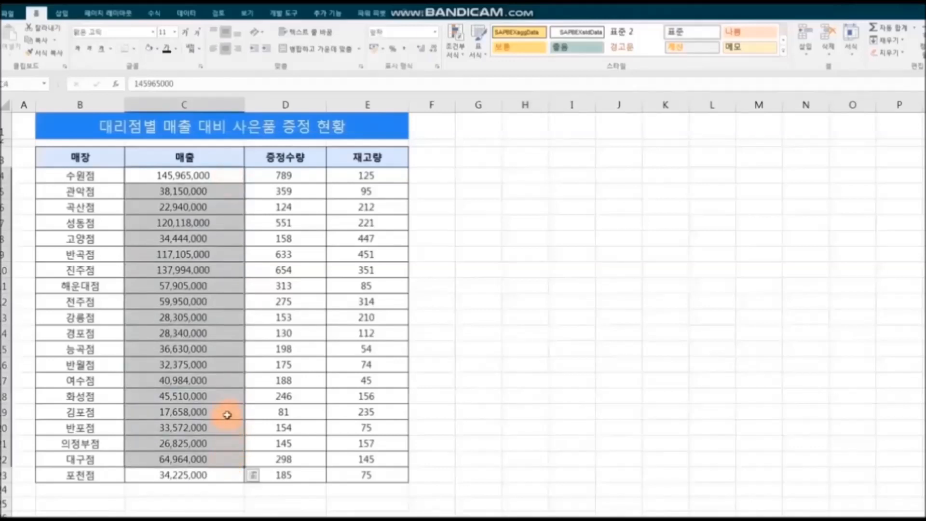
pyautogui.moveTo(353, 176); pyautogui.dragTo(359, 444)
pyautogui.click(475, 417)
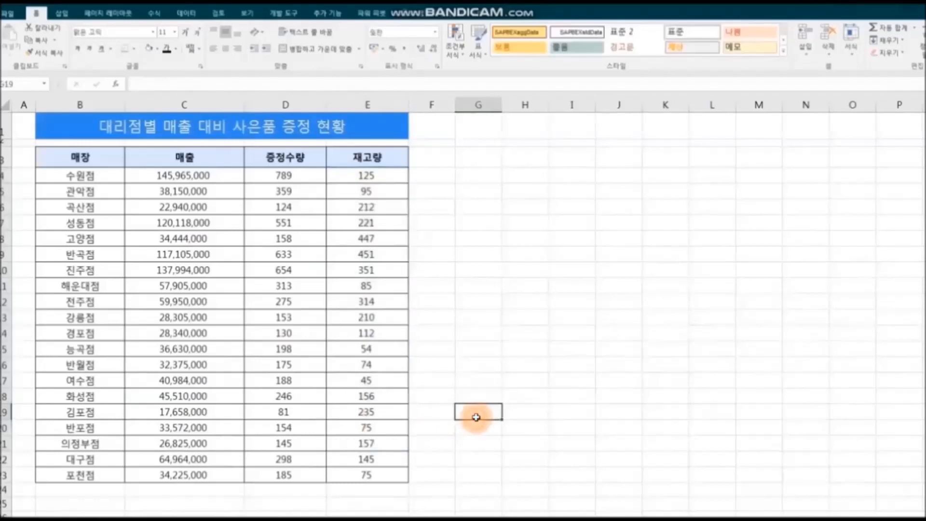
# Add a filter to the table's header row, from 매장 to 재고량
pyautogui.click(77, 156)
pyautogui.moveTo(77, 156); pyautogui.dragTo(367, 155)
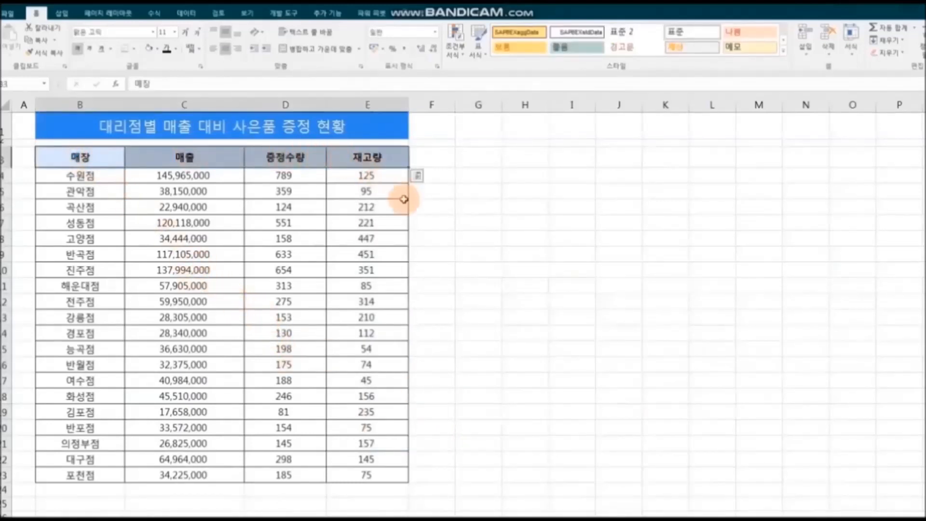
pyautogui.click(185, 14)
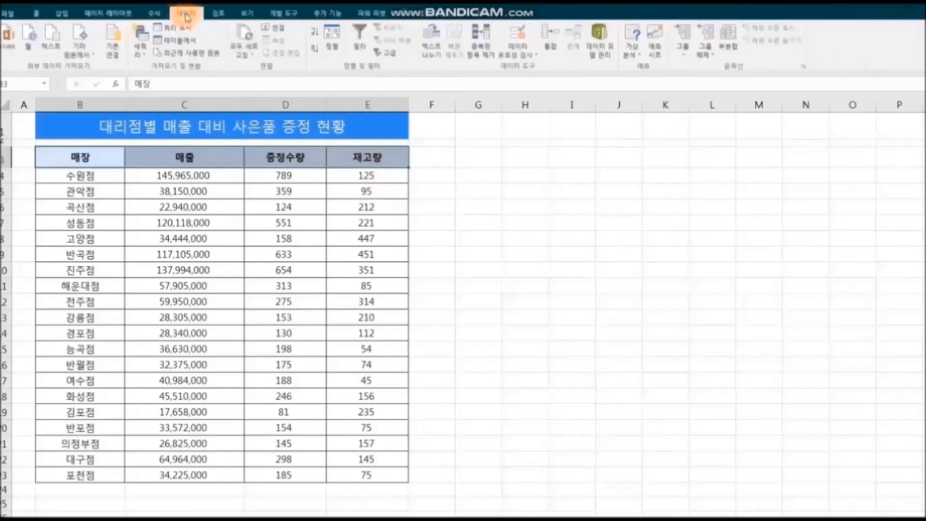
pyautogui.click(359, 39)
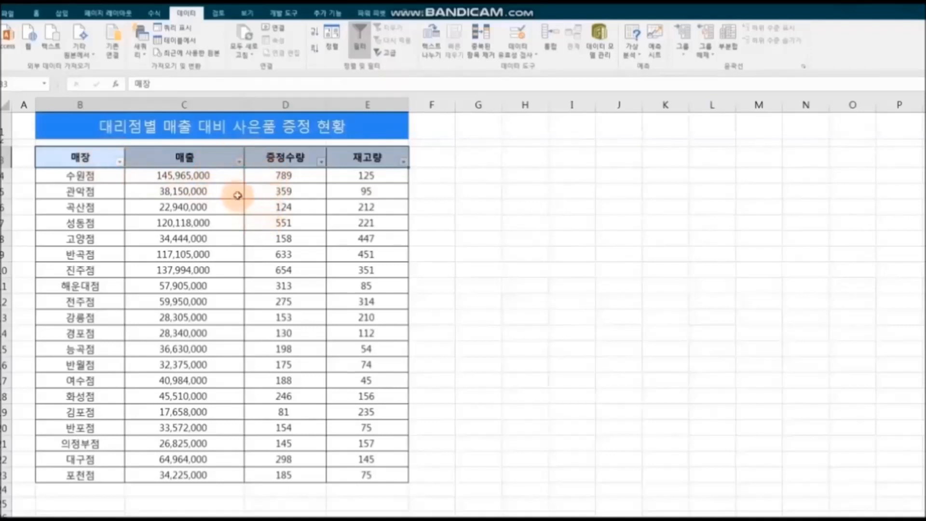
# Sort the table by 매출 in descending order, and check the stores with the highest and lowest sales
pyautogui.click(238, 163)
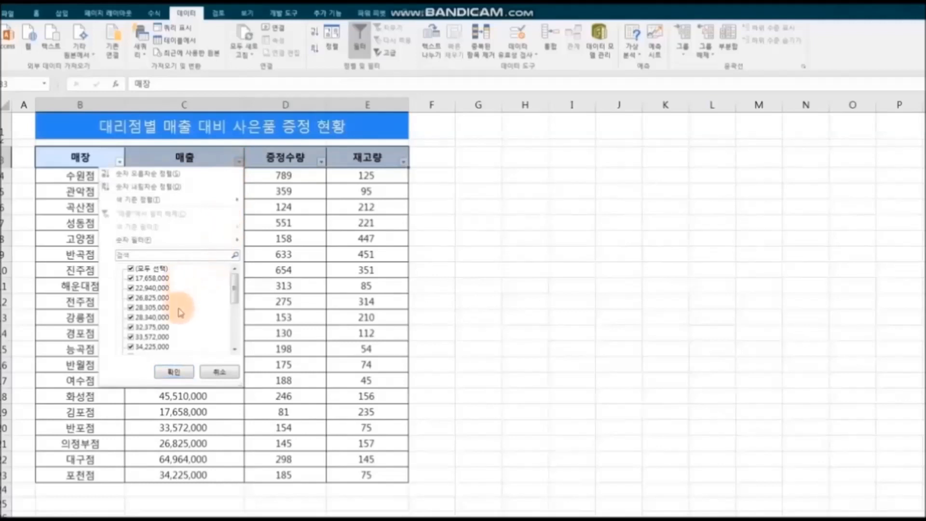
pyautogui.click(192, 188)
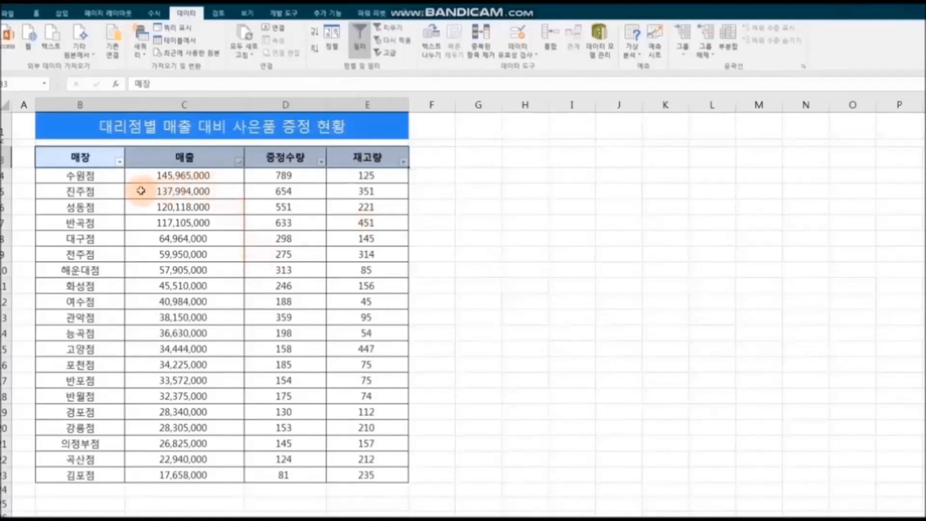
pyautogui.click(103, 180)
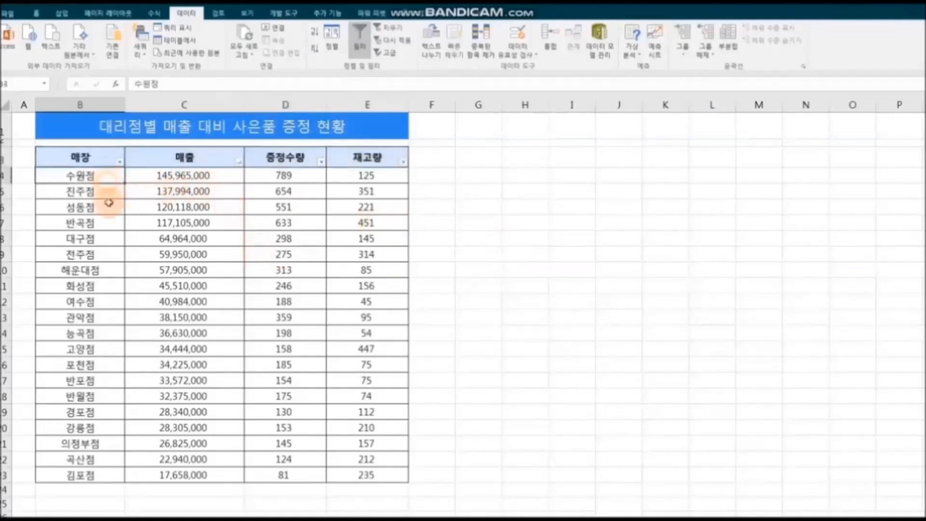
pyautogui.click(133, 182)
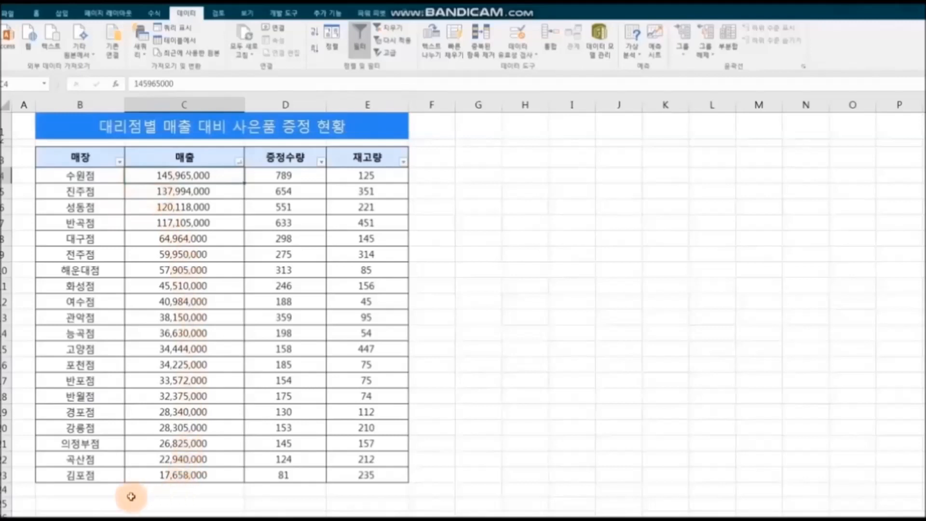
pyautogui.hotkey('ctrl', 'Down')
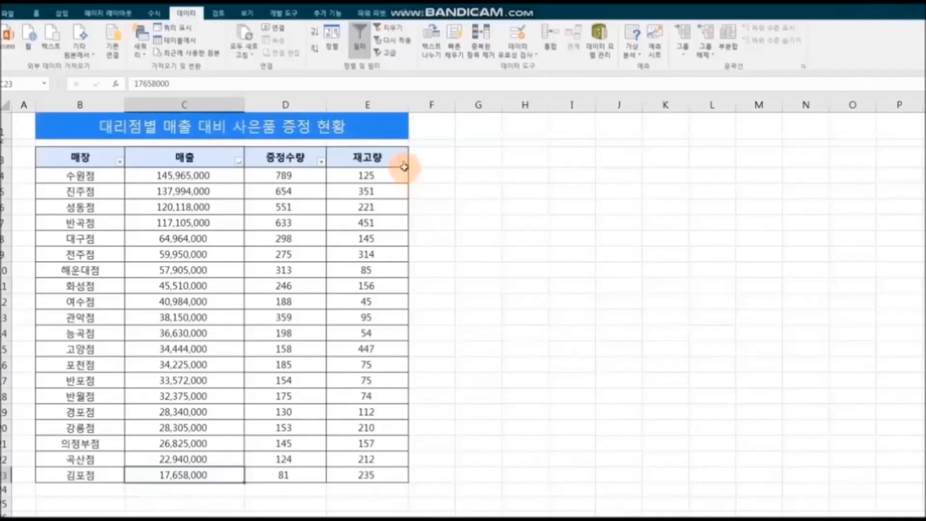
# Sort the table by 재고량 in descending order, and check the stores with the most and least stock
pyautogui.click(404, 167)
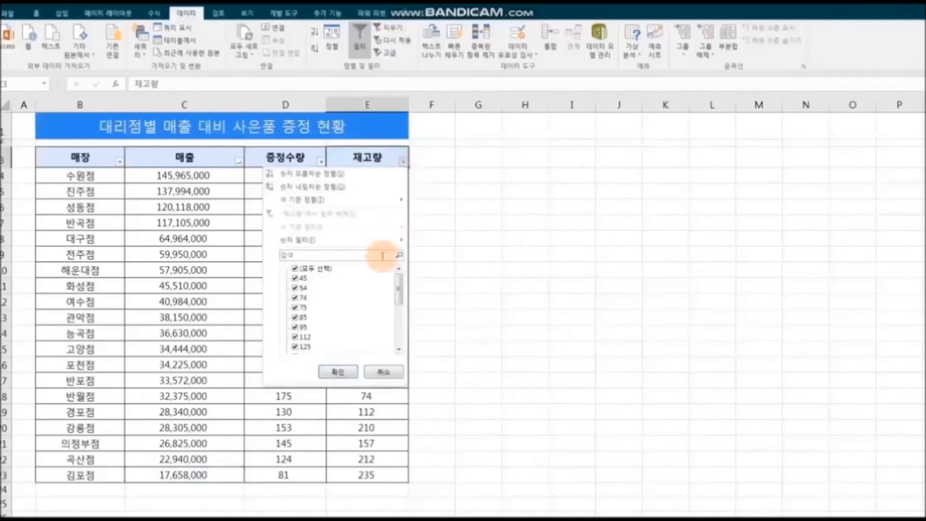
pyautogui.click(365, 185)
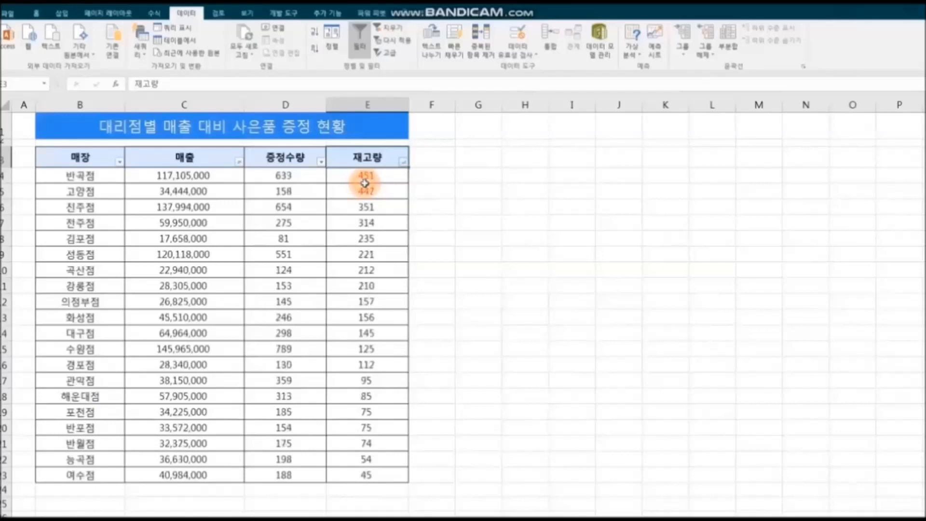
pyautogui.click(97, 181)
pyautogui.click(351, 180)
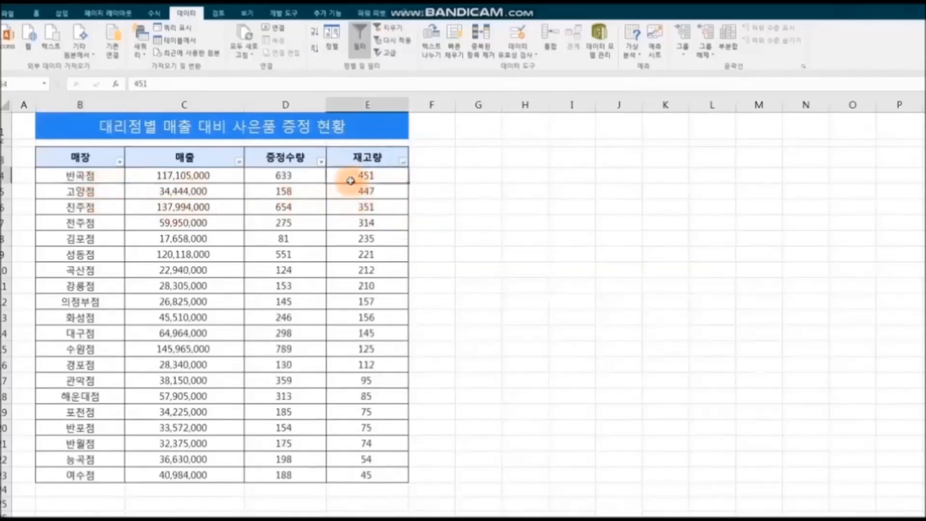
pyautogui.click(96, 476)
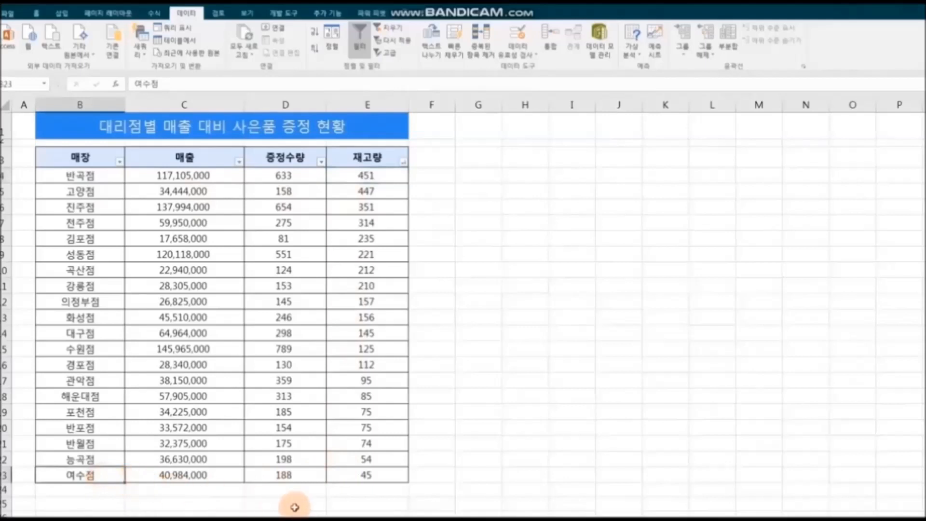
pyautogui.click(343, 474)
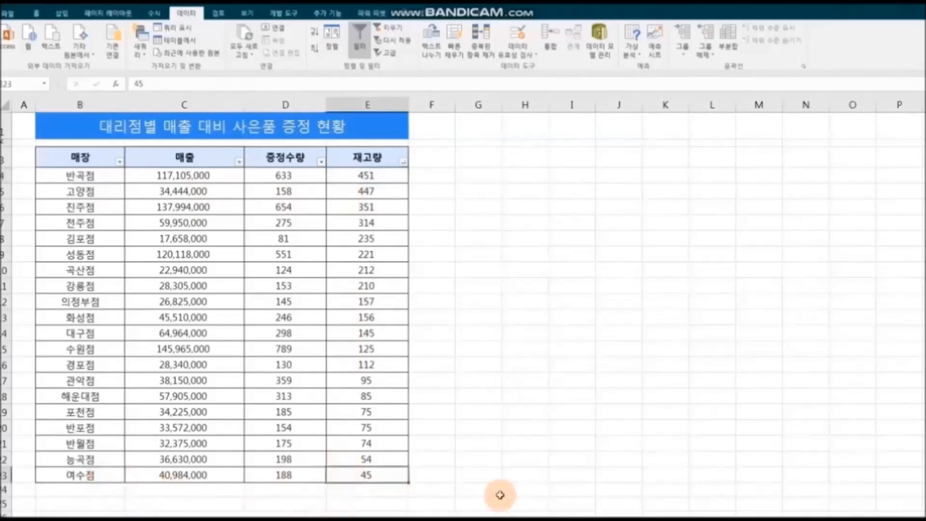
# Deselect the data and remove the filter from the 대리점별 매출 대비 사은품 증정 현황 table
pyautogui.click(538, 484)
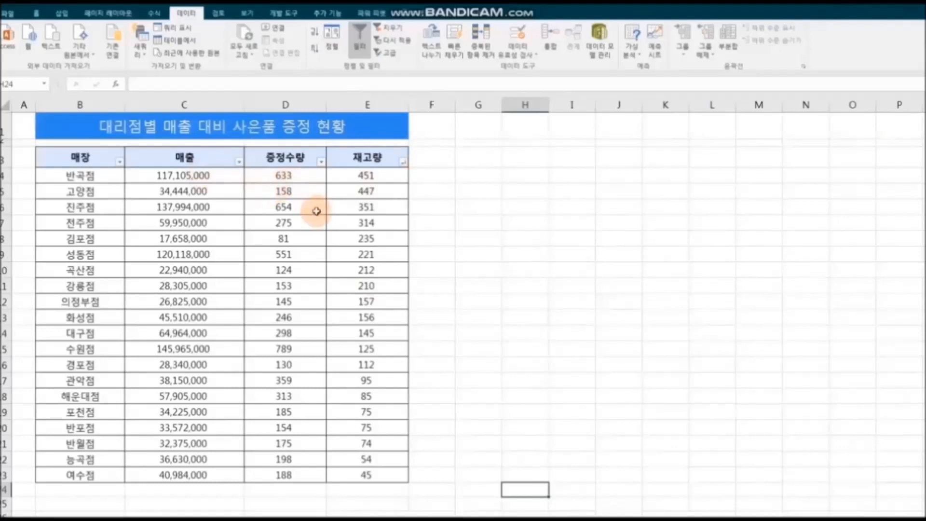
pyautogui.click(360, 47)
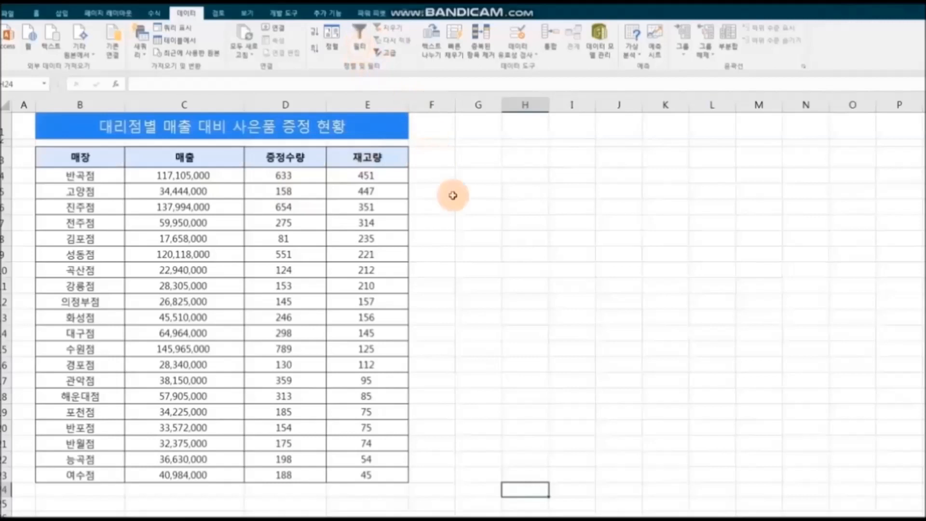
# Apply a conditional-formatting color scale to the 매출 column, with orange for the highest values and white for the lowest
pyautogui.click(38, 13)
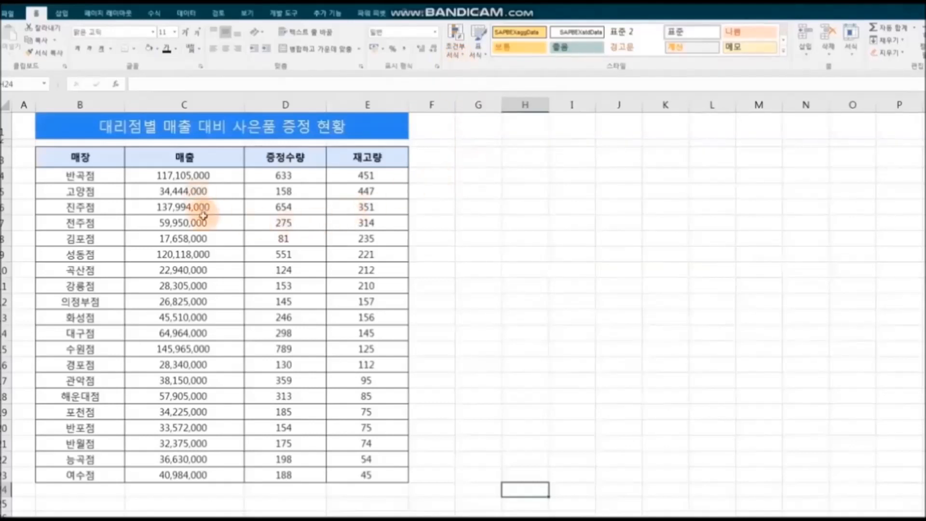
pyautogui.click(199, 102)
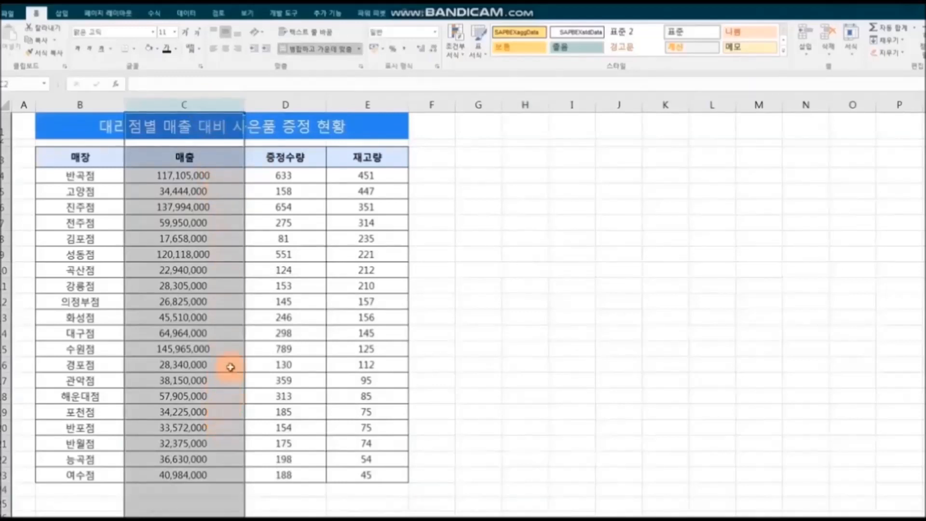
pyautogui.click(463, 57)
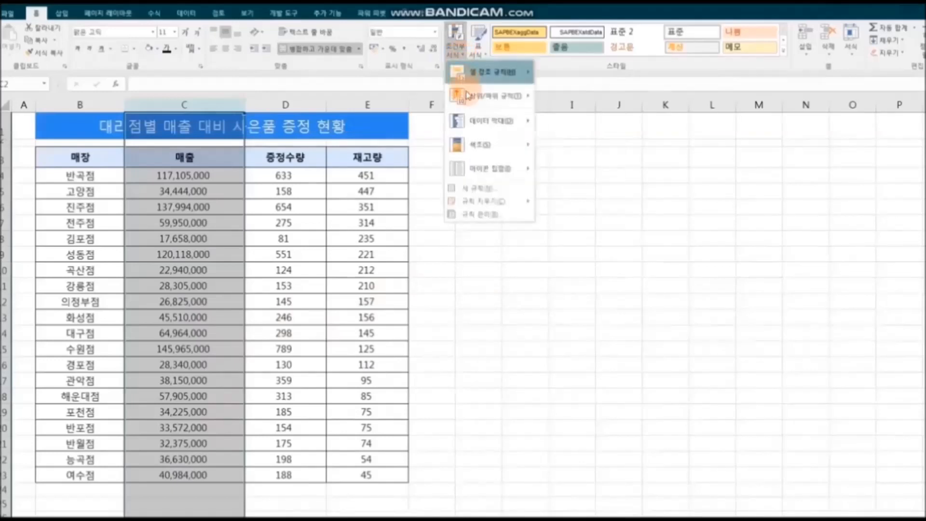
pyautogui.moveTo(471, 143)
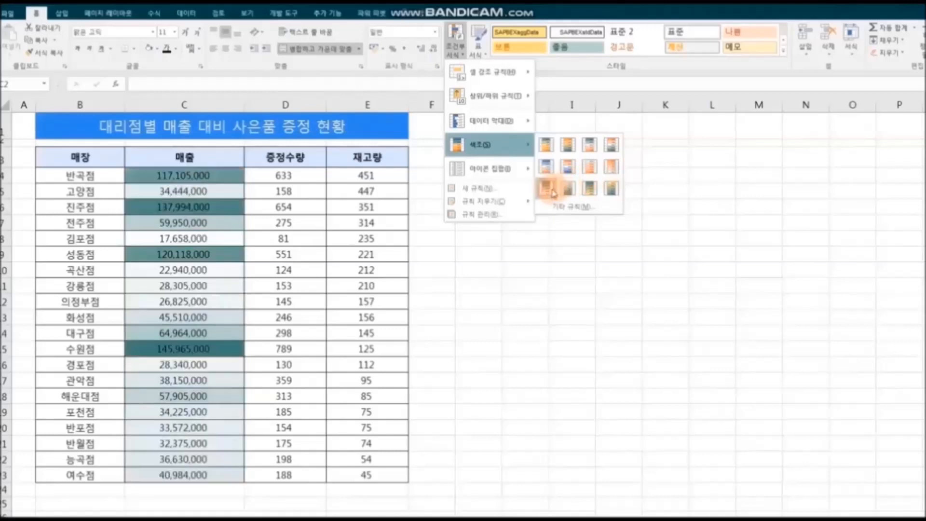
pyautogui.click(613, 168)
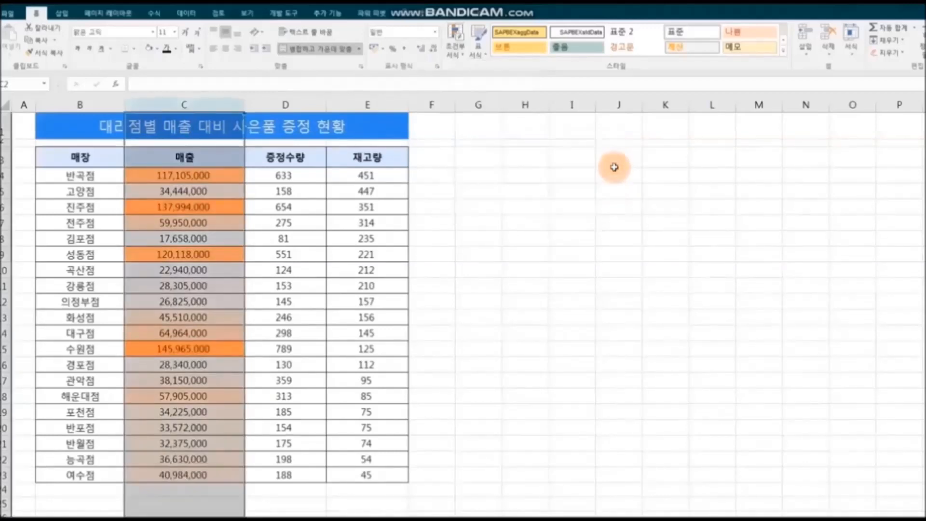
pyautogui.click(614, 164)
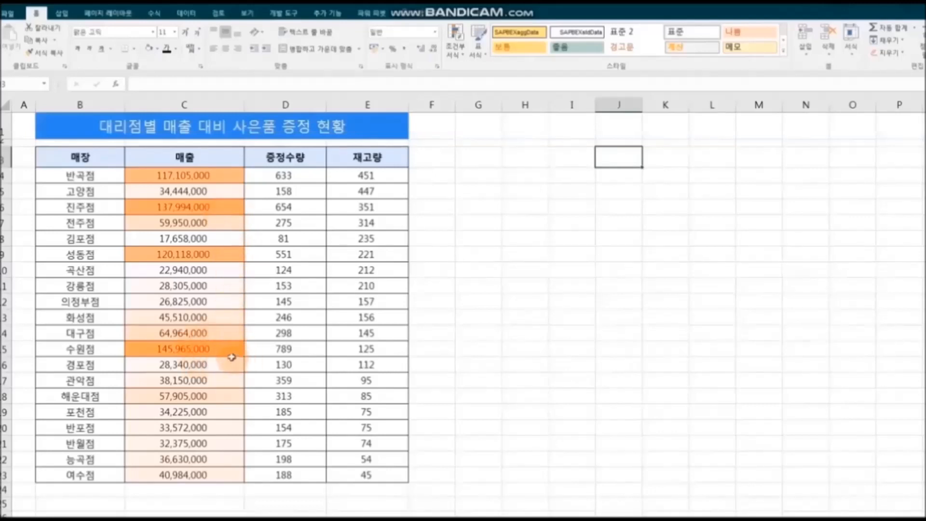
# Check which stores have the highest and lowest 매출 according to the color shading
pyautogui.click(97, 354)
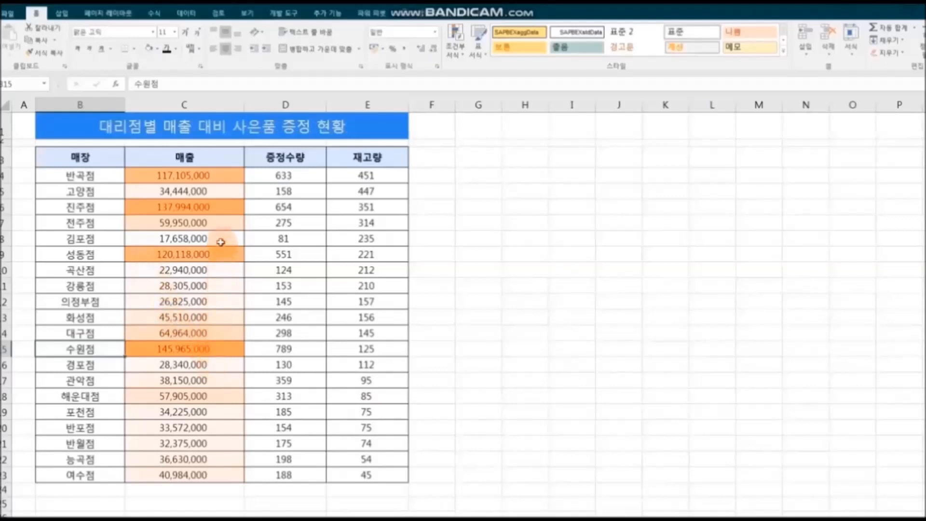
pyautogui.click(108, 238)
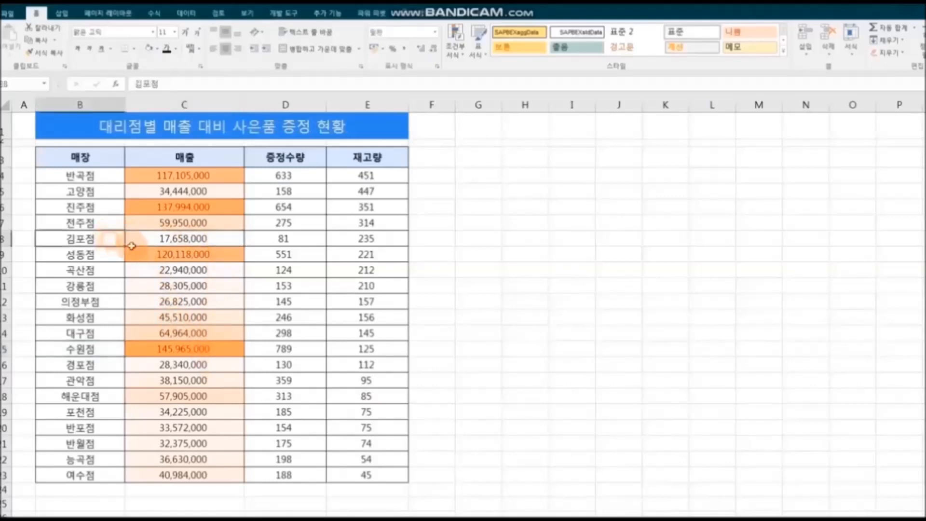
pyautogui.moveTo(213, 175); pyautogui.dragTo(246, 475)
pyautogui.click(566, 416)
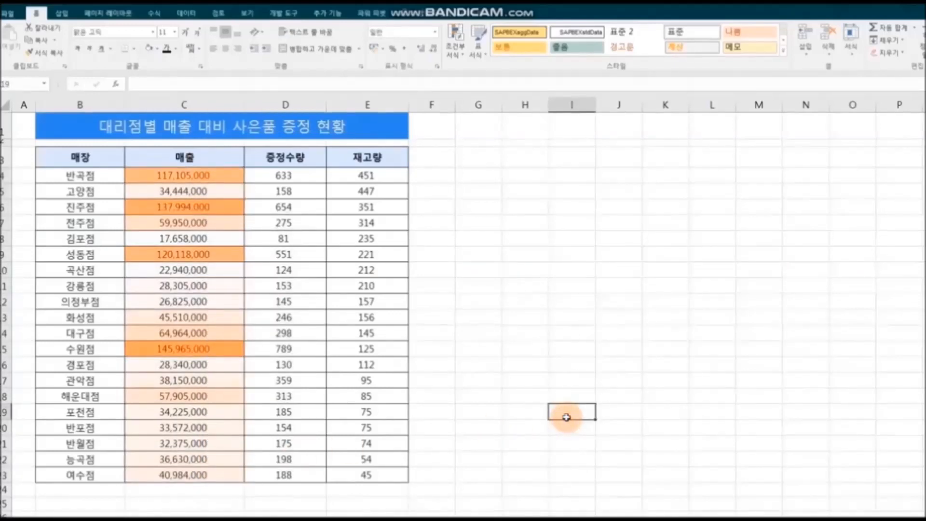
# Apply a conditional-formatting color scale to the 재고량 column, with dark teal for the highest values and white for the lowest
pyautogui.click(388, 176)
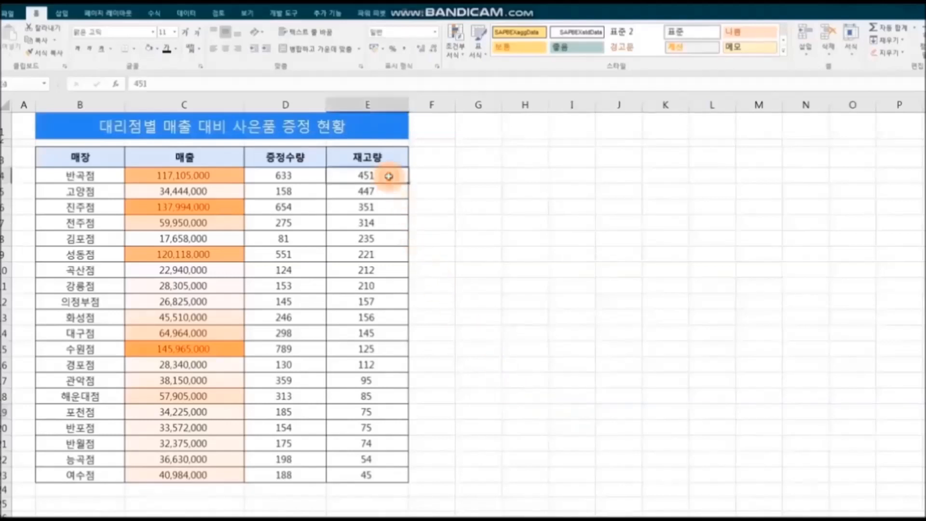
pyautogui.click(380, 104)
pyautogui.click(456, 56)
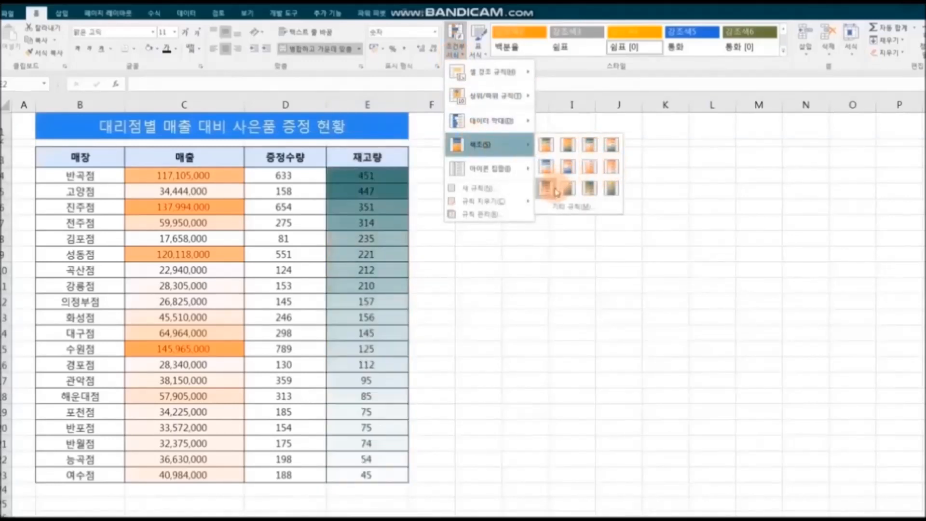
pyautogui.click(554, 190)
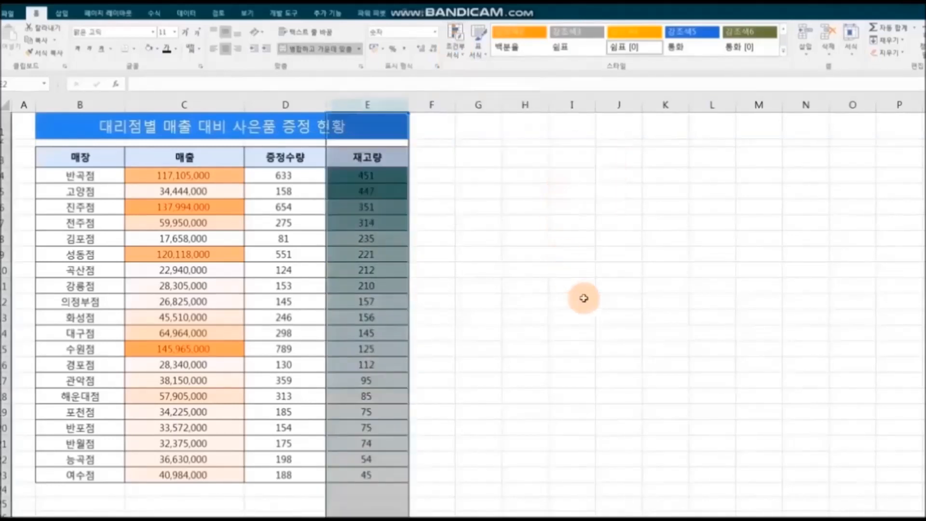
pyautogui.click(603, 327)
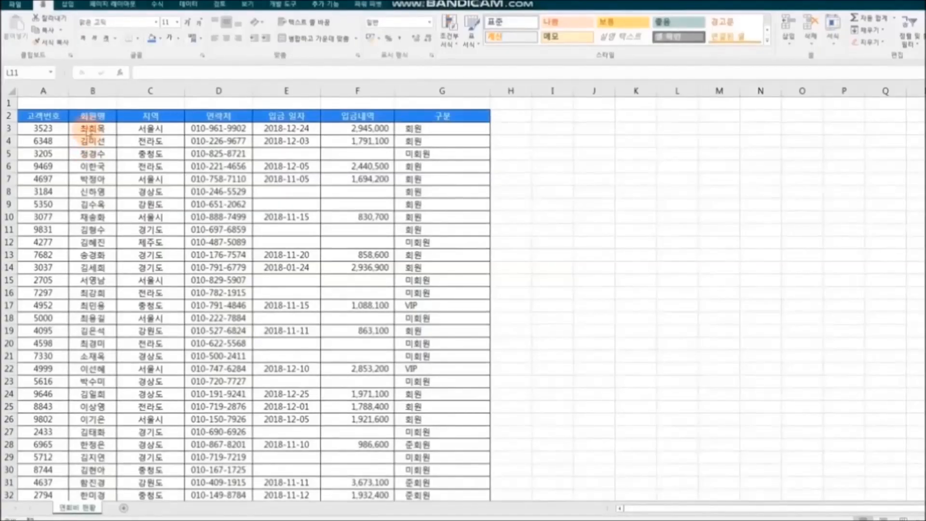
# Look through the member list on the 연회비 현황 sheet down to its last row and back
pyautogui.click(89, 128)
pyautogui.scroll(-10, 280, 266)
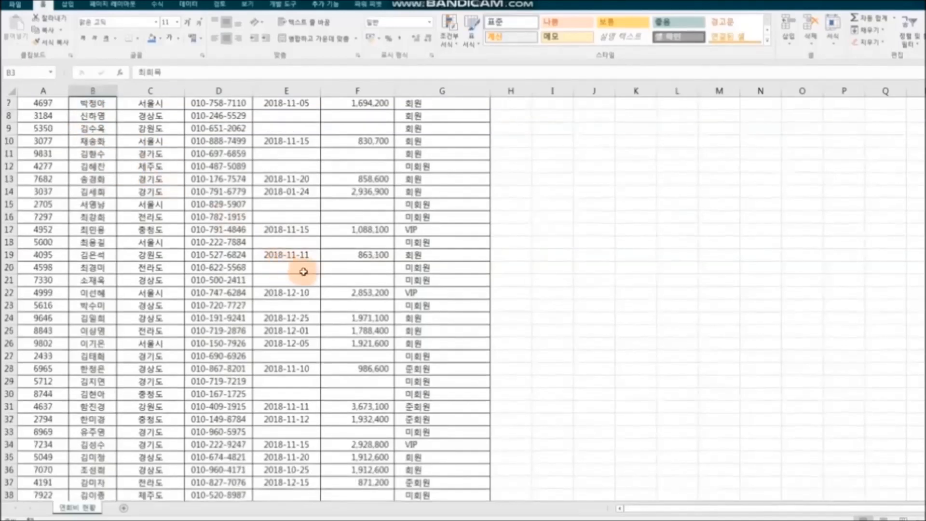
pyautogui.scroll(-7, 438, 333)
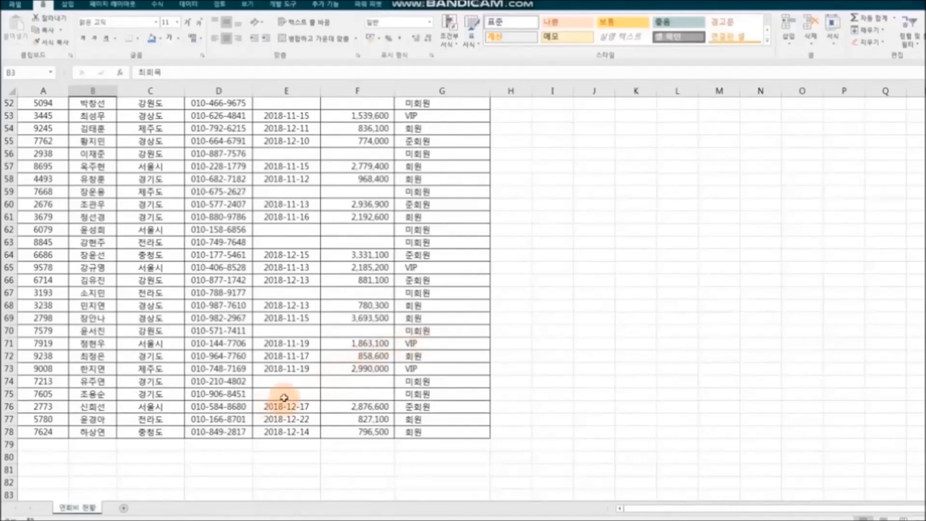
pyautogui.scroll(11, 283, 397)
pyautogui.scroll(6, 284, 397)
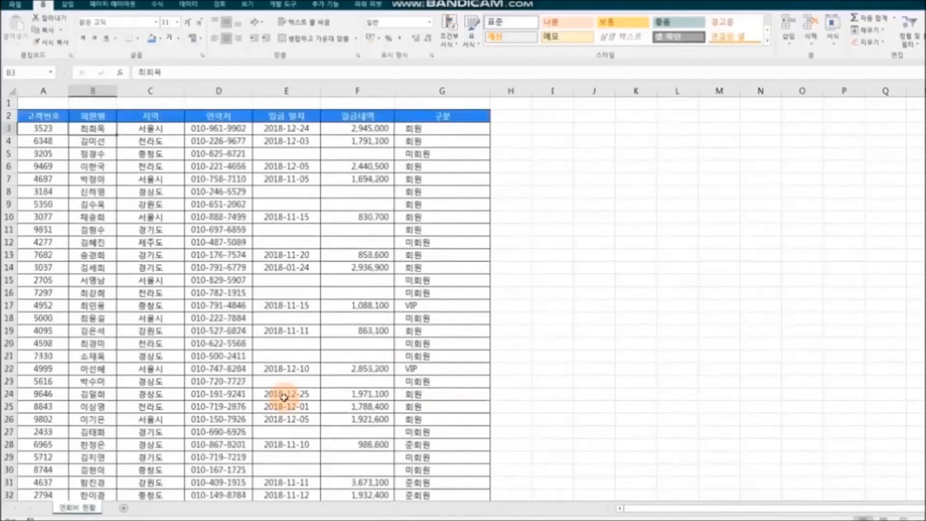
# Insert a new column before the 고객번호 column
pyautogui.click(44, 118)
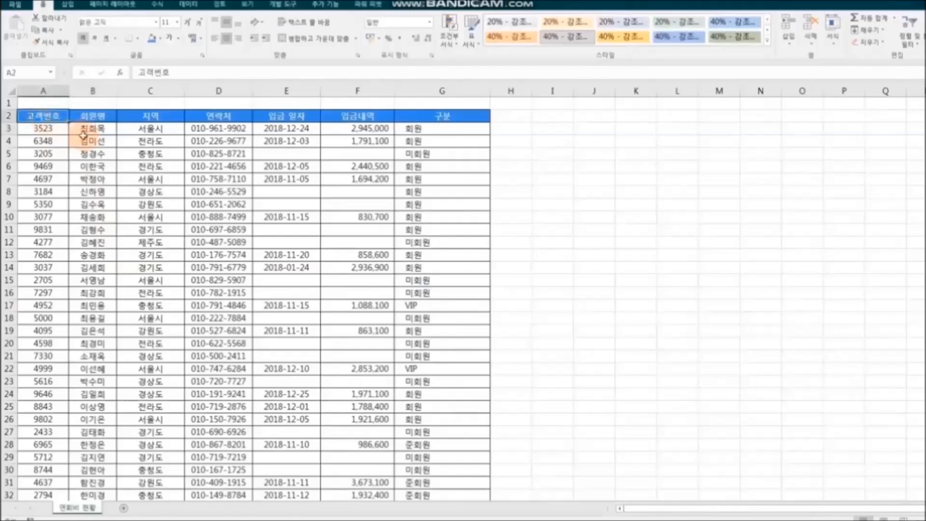
pyautogui.click(51, 91)
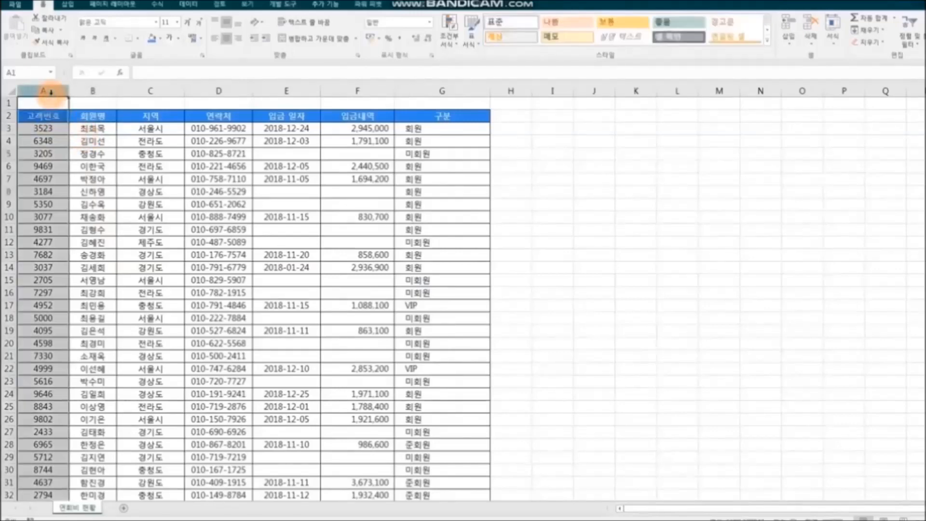
pyautogui.rightClick(50, 94)
pyautogui.click(86, 166)
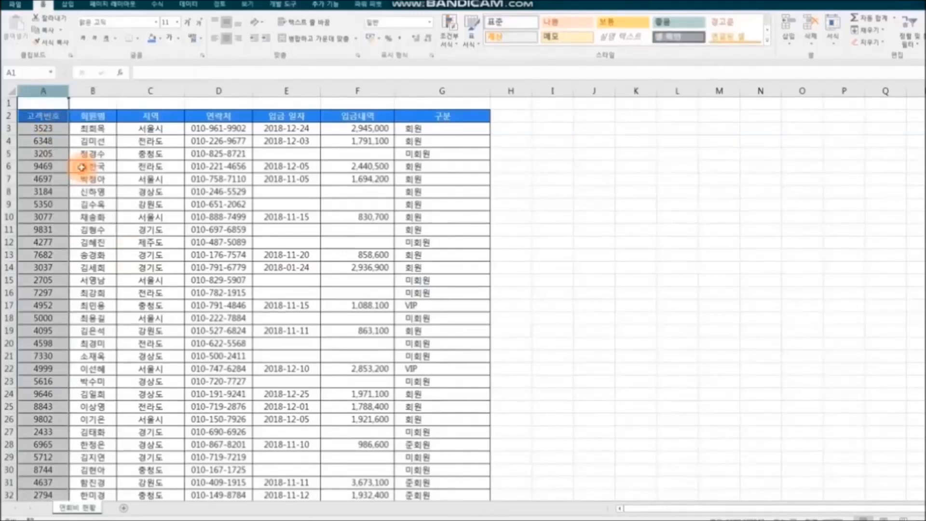
# Enter the header 번호 in A2 and the starting numbers 1 and 2 in A3 and A4
pyautogui.click(46, 118)
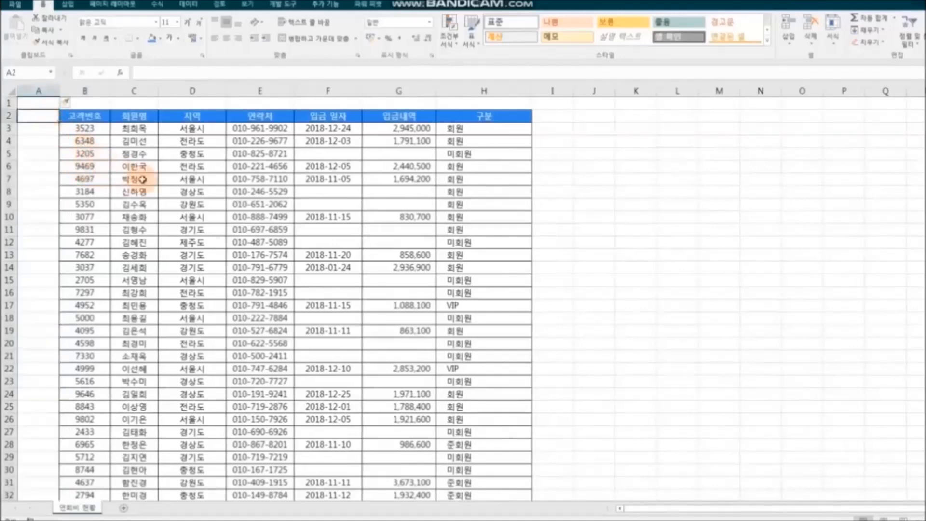
pyautogui.write('버')
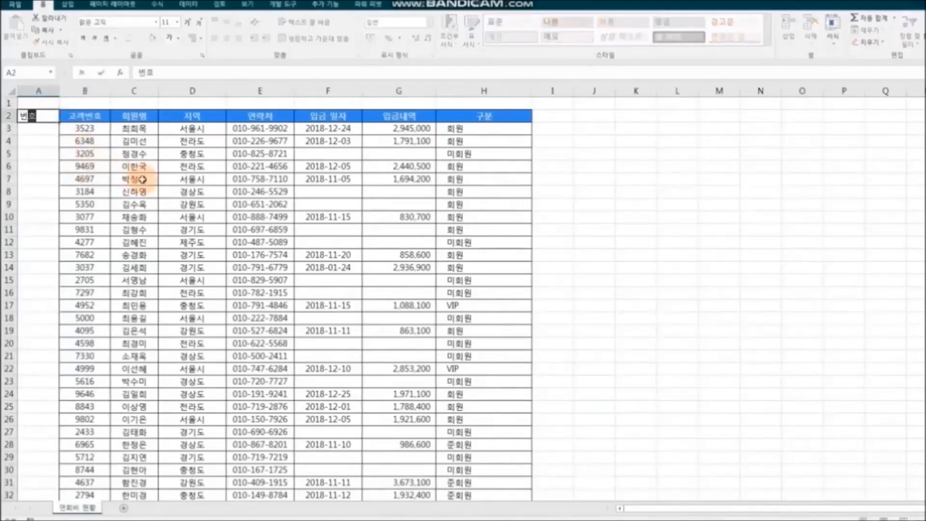
pyautogui.write('호')
pyautogui.press('Return')
pyautogui.write('1')
pyautogui.press('Return')
pyautogui.write('2')
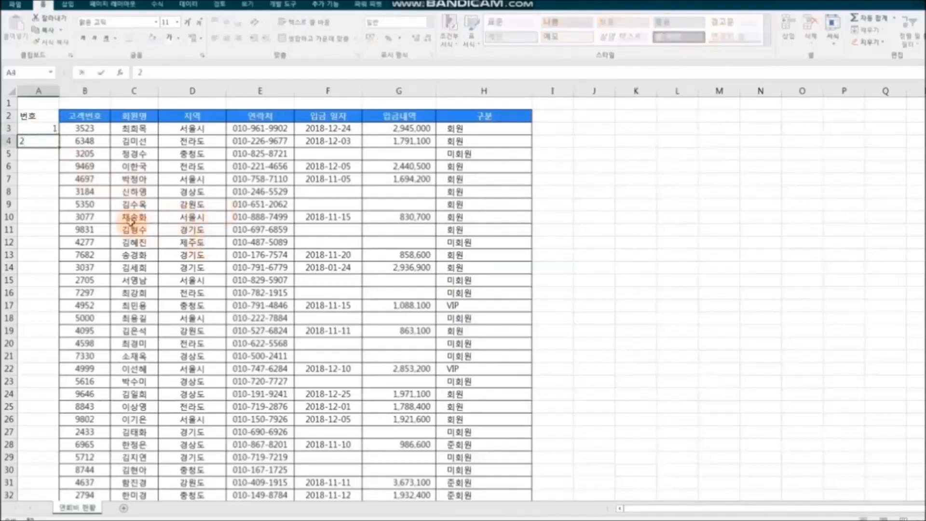
pyautogui.press('Return')
# Fill the number series from A3:A4 down to the last member row, and check the end of the list
pyautogui.moveTo(43, 128); pyautogui.dragTo(48, 141)
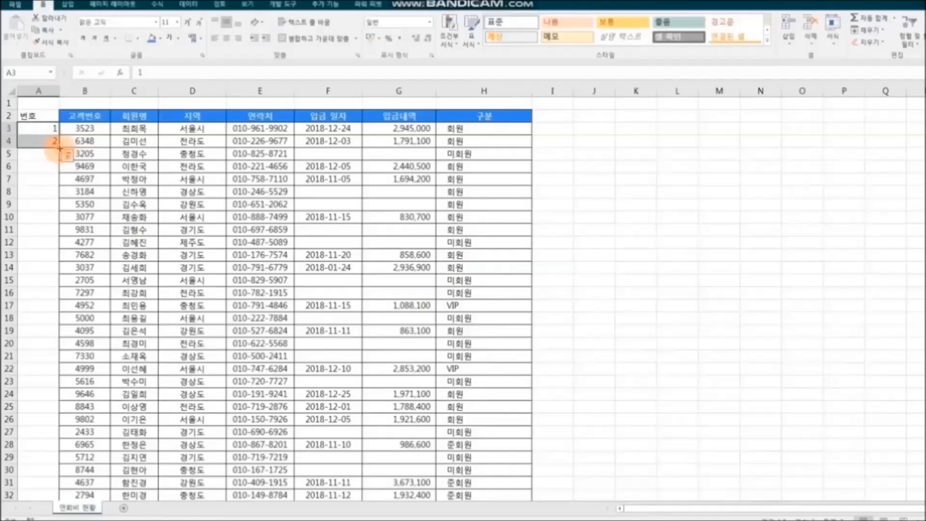
pyautogui.doubleClick(59, 148)
pyautogui.scroll(-7, 227, 230)
pyautogui.scroll(-11, 228, 230)
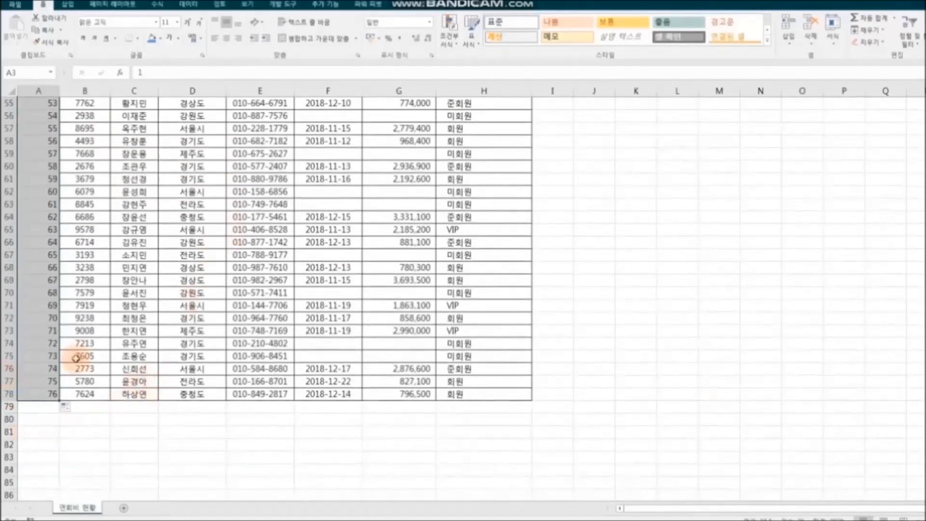
pyautogui.scroll(10, 160, 289)
pyautogui.scroll(8, 165, 275)
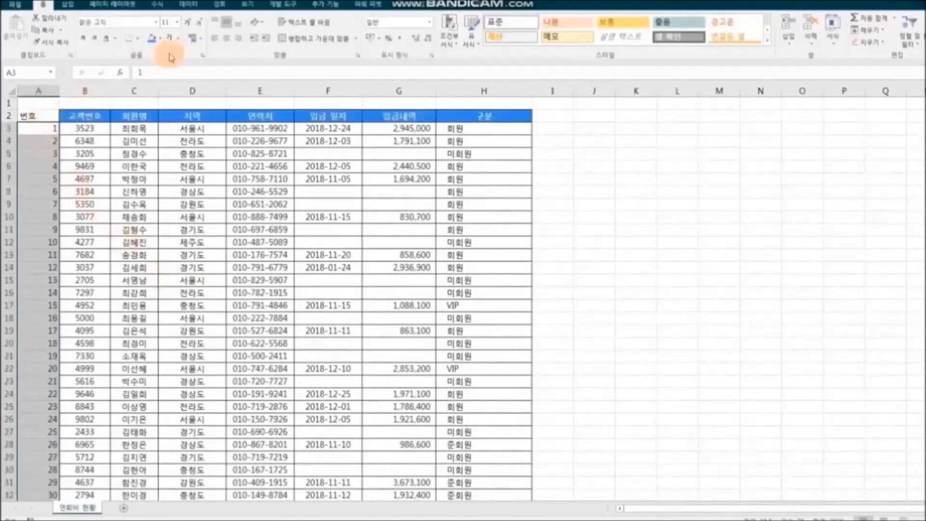
# Center the filled numbers and the 번호 header in column A
pyautogui.click(226, 38)
pyautogui.click(51, 115)
pyautogui.click(226, 38)
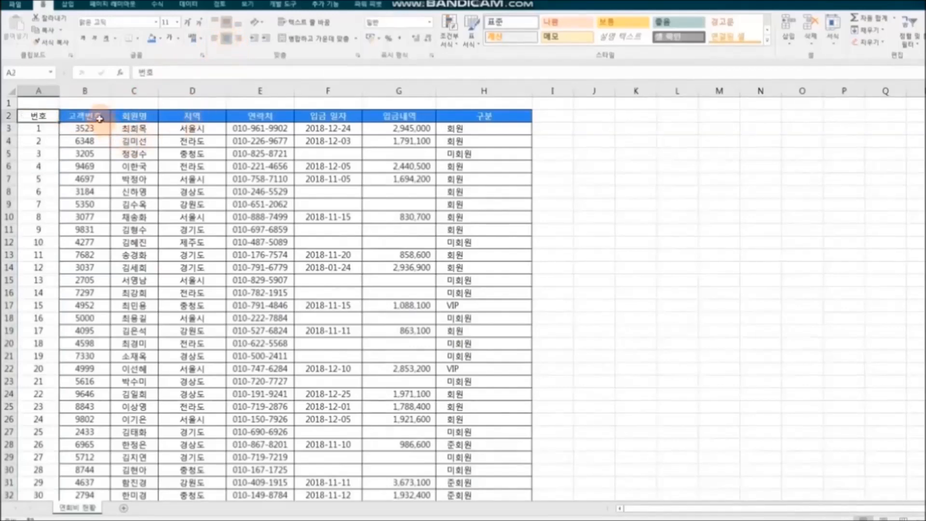
# Copy the formatting of the 고객번호 column, header through row 78, onto the 번호 column, and narrow column A slightly
pyautogui.click(99, 117)
pyautogui.moveTo(100, 117); pyautogui.dragTo(86, 469)
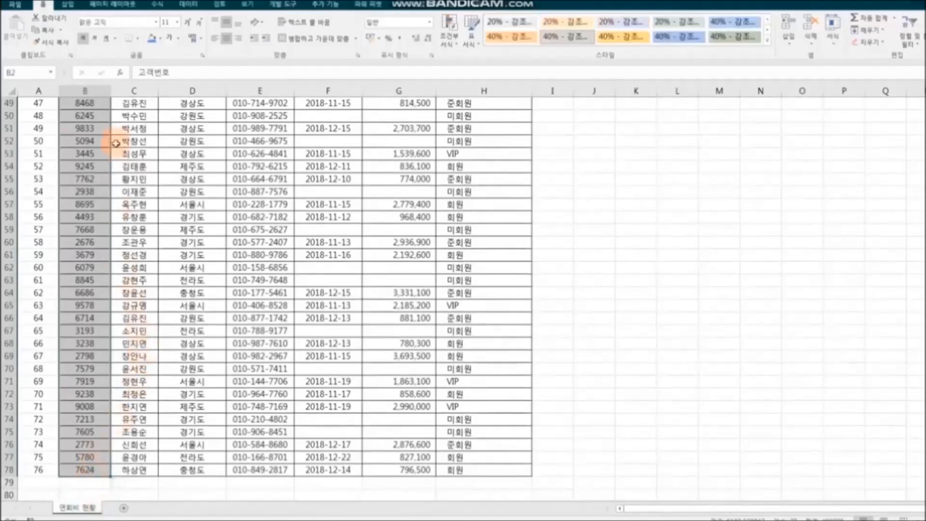
pyautogui.click(50, 41)
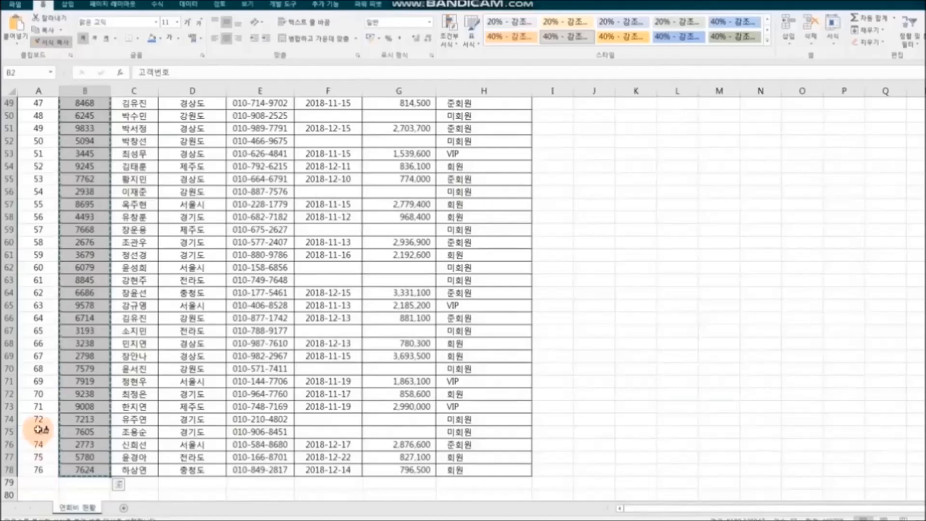
pyautogui.scroll(16, 39, 430)
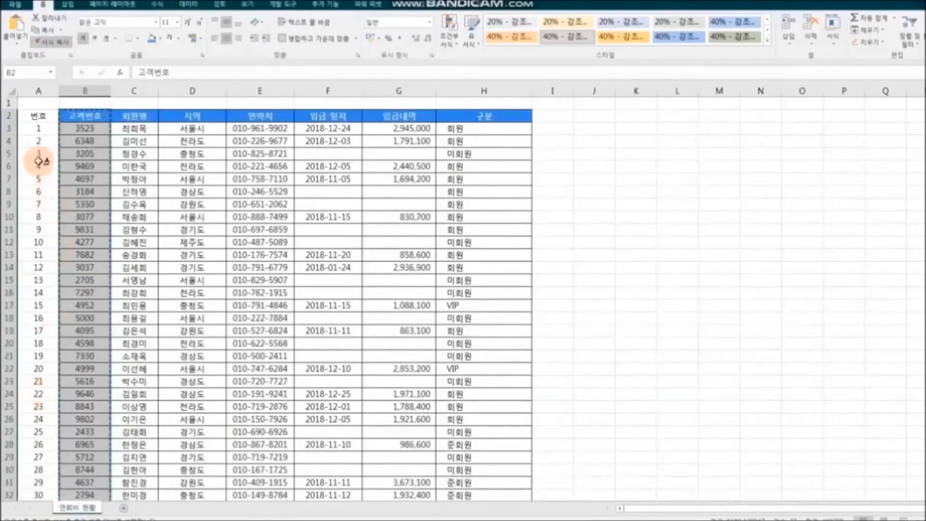
pyautogui.moveTo(36, 115)
pyautogui.mouseDown()
pyautogui.moveTo(39, 482)
pyautogui.moveTo(29, 480)
pyautogui.moveTo(38, 462)
pyautogui.moveTo(38, 471)
pyautogui.mouseUp()
pyautogui.scroll(16, 240, 455)
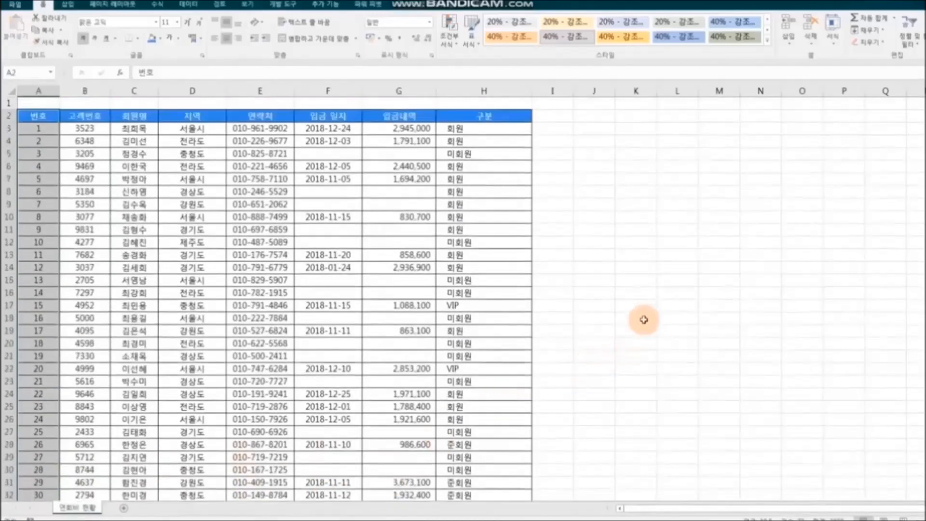
pyautogui.click(702, 306)
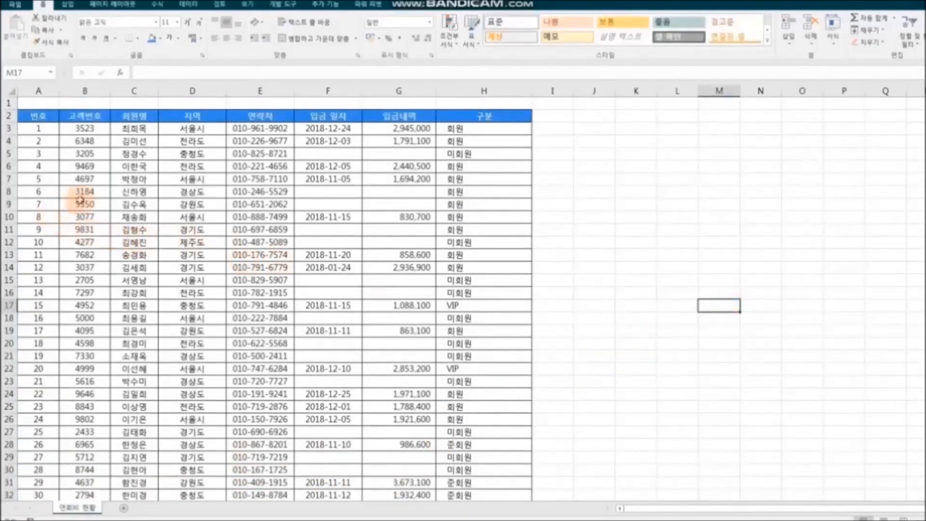
pyautogui.moveTo(58, 92); pyautogui.dragTo(53, 92)
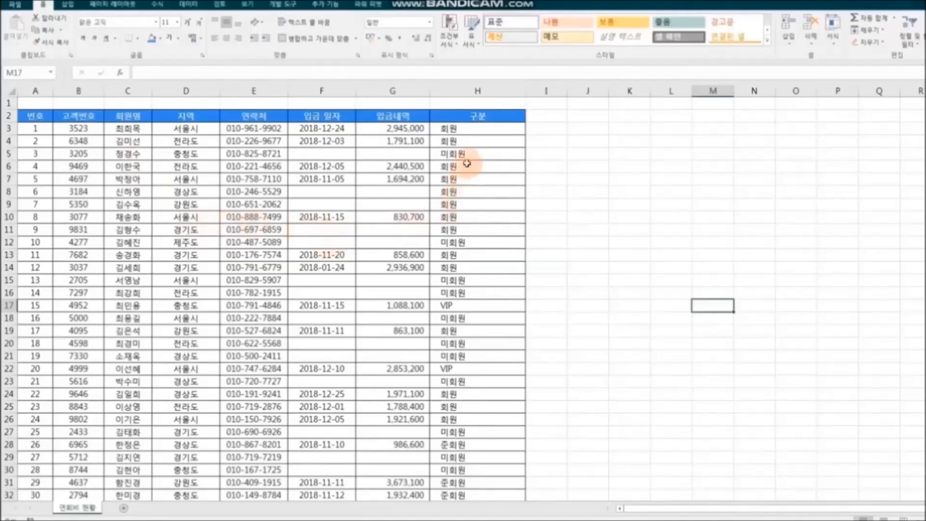
# Examine the membership types listed in the 구분 column
pyautogui.moveTo(478, 128); pyautogui.dragTo(497, 359)
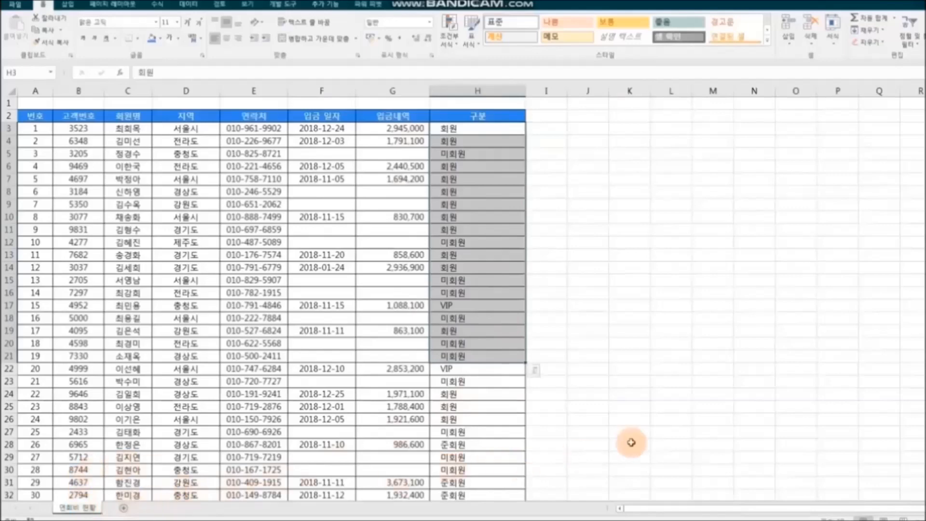
pyautogui.click(636, 421)
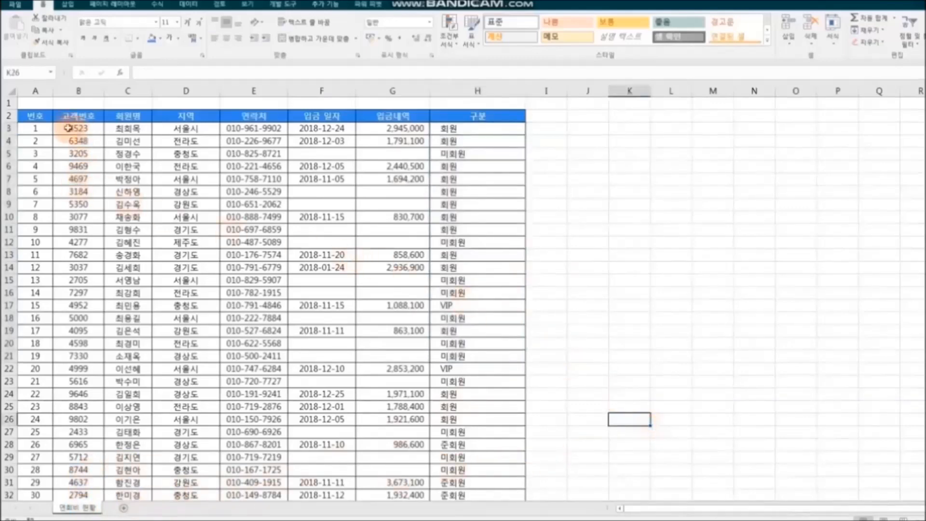
# Add filter controls to the header row A2:H2 of the member list
pyautogui.moveTo(33, 116); pyautogui.dragTo(453, 116)
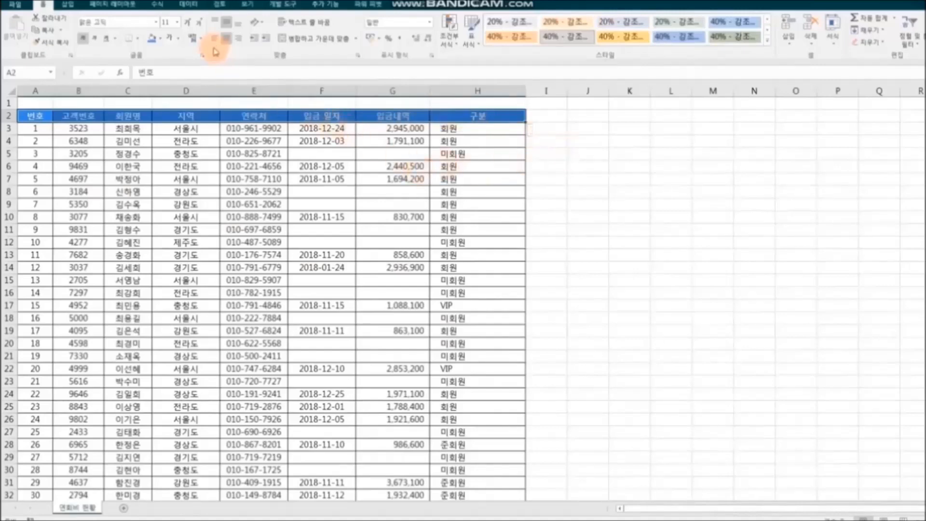
pyautogui.click(189, 5)
pyautogui.click(355, 46)
pyautogui.click(617, 188)
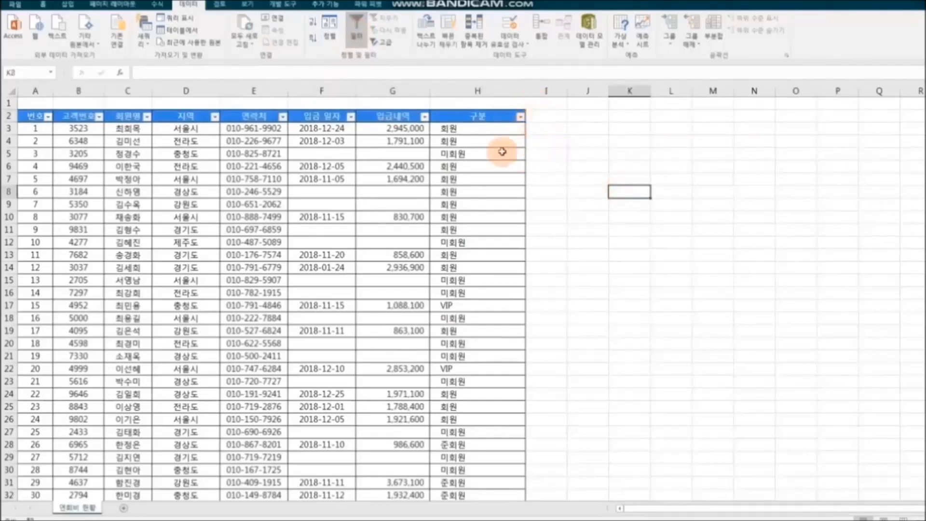
# Filter the 구분 column to show only VIP members
pyautogui.click(522, 119)
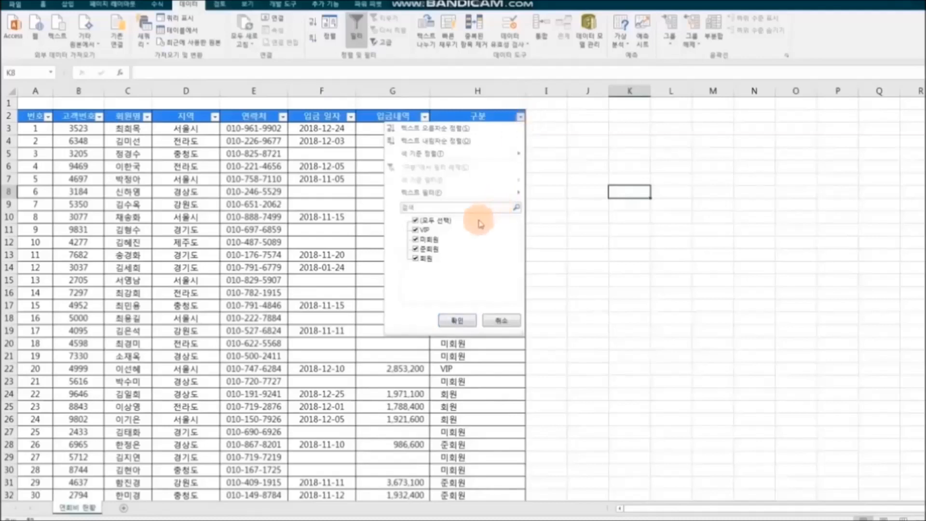
pyautogui.click(421, 222)
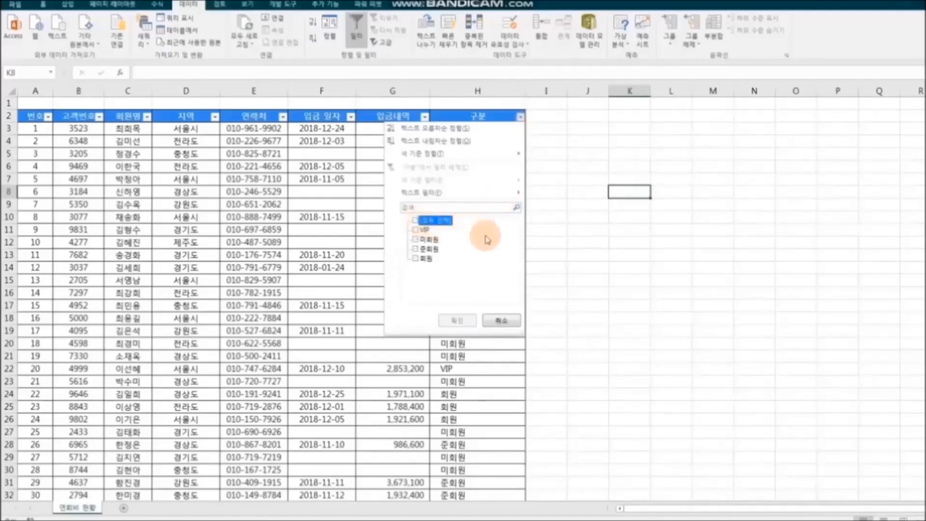
pyautogui.click(418, 230)
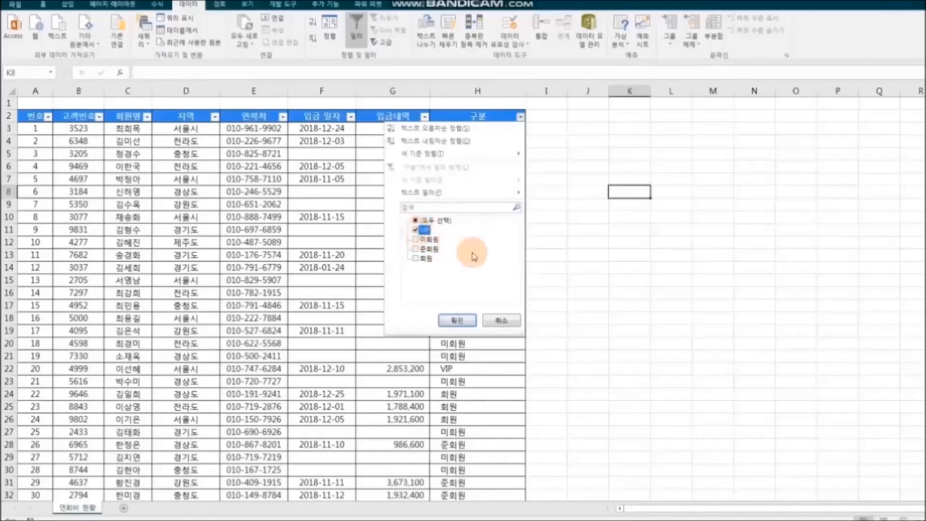
pyautogui.click(471, 319)
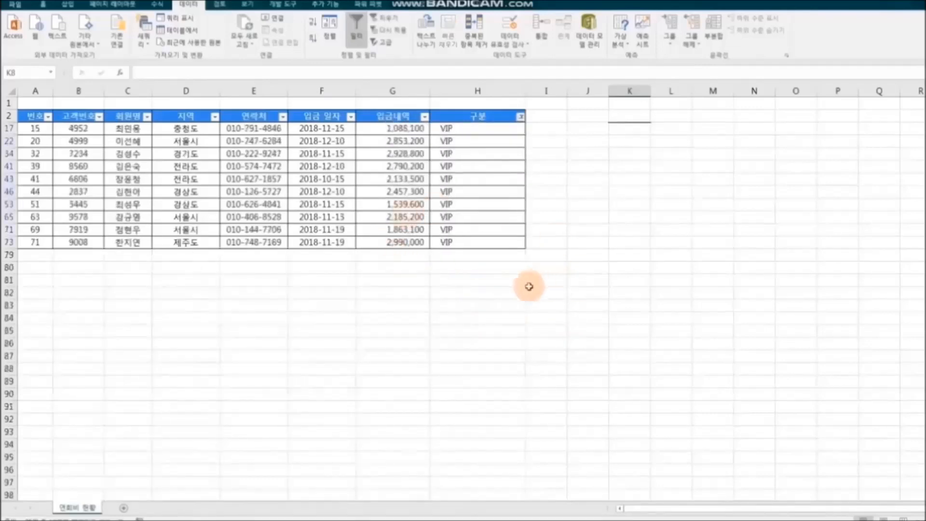
# Copy the filtered VIP list with its header to cell A2 of a new sheet, and widen columns B to H there
pyautogui.moveTo(37, 116); pyautogui.dragTo(459, 238)
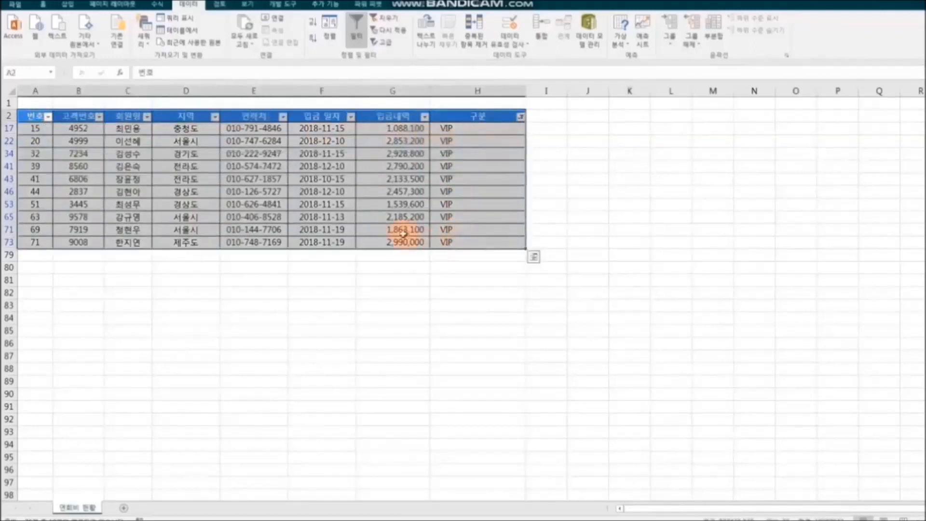
pyautogui.rightClick(391, 218)
pyautogui.click(406, 234)
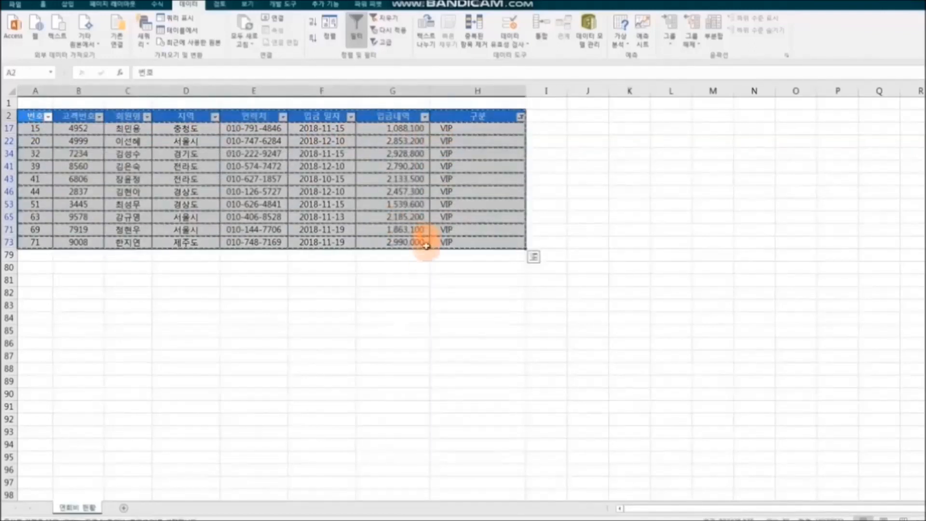
pyautogui.click(123, 508)
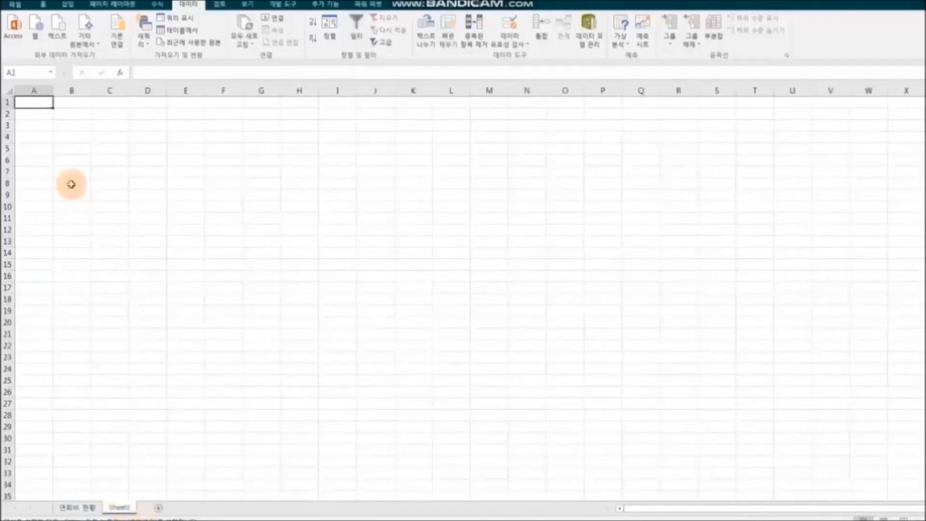
pyautogui.rightClick(41, 112)
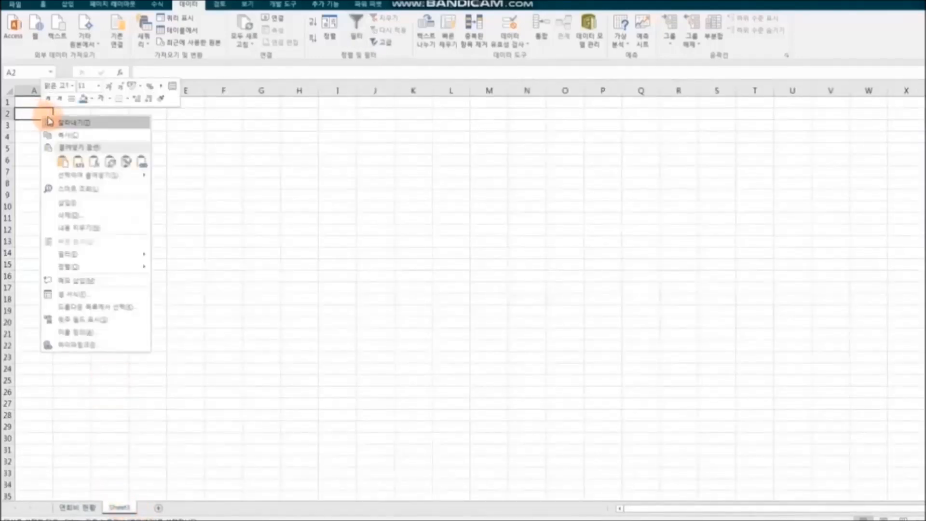
pyautogui.click(63, 162)
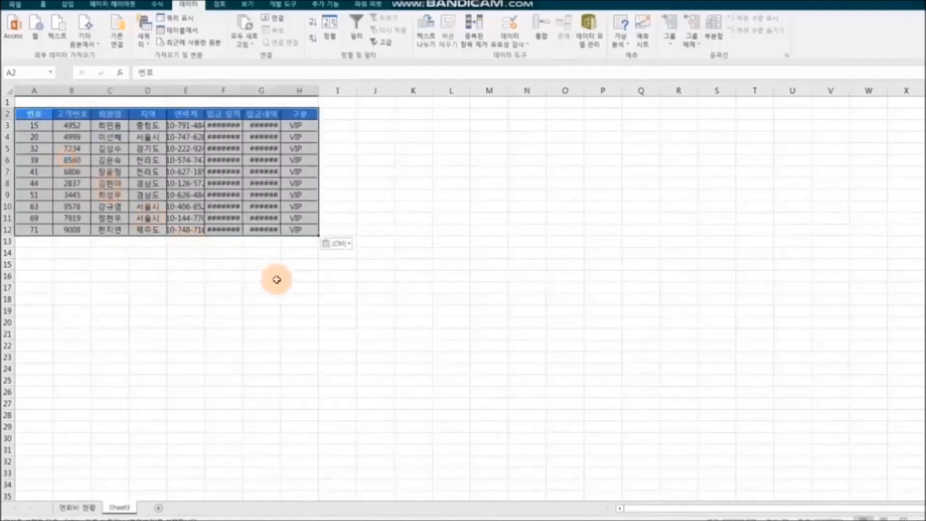
pyautogui.moveTo(71, 90); pyautogui.dragTo(334, 91)
pyautogui.click(478, 346)
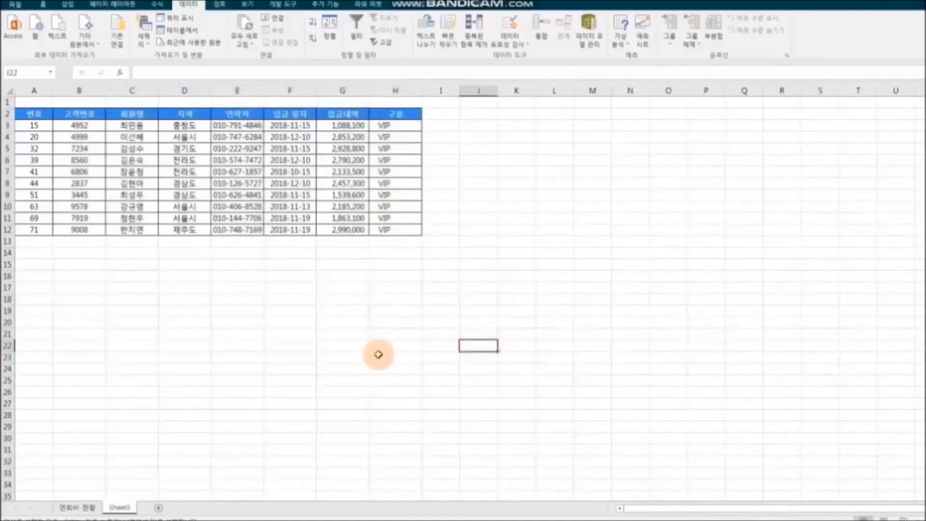
# Rename the new sheet as VIP회원
pyautogui.rightClick(127, 511)
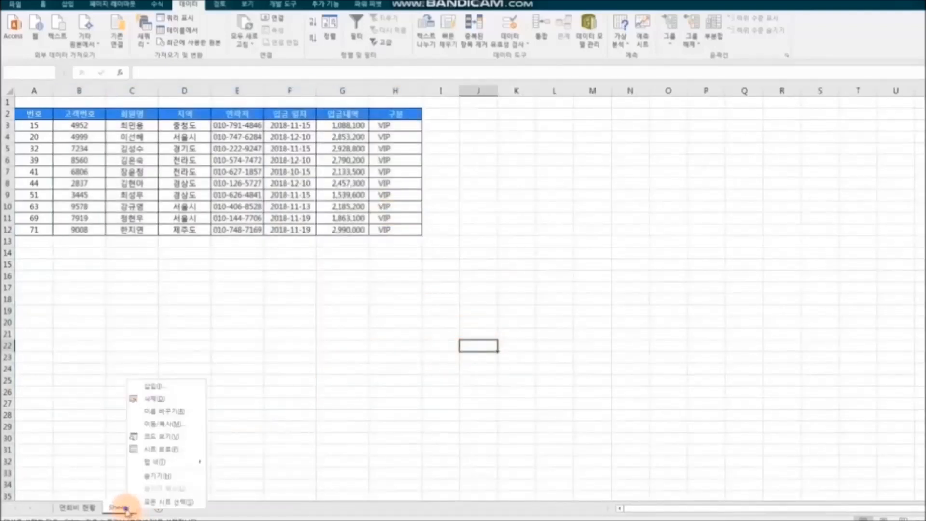
pyautogui.click(190, 417)
pyautogui.write('ㅂ')
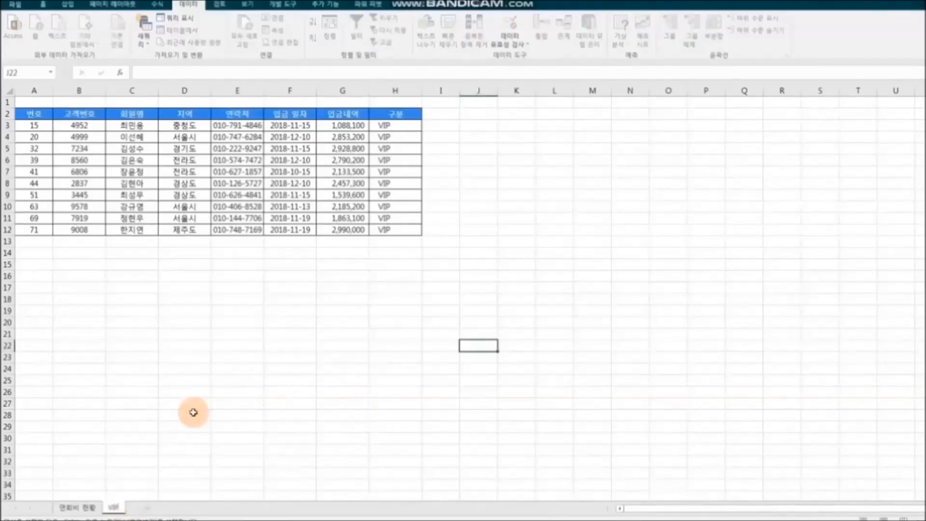
pyautogui.write('IP회원')
pyautogui.press('Return')
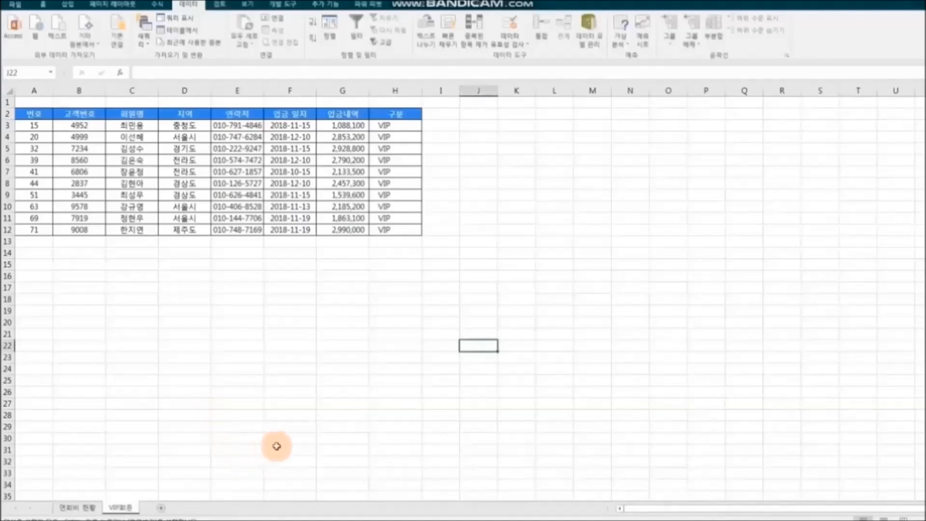
# Return to the 연회비 현황 sheet, end the copy selection and show all membership types in the 구분 column again
pyautogui.click(80, 508)
pyautogui.press('Escape')
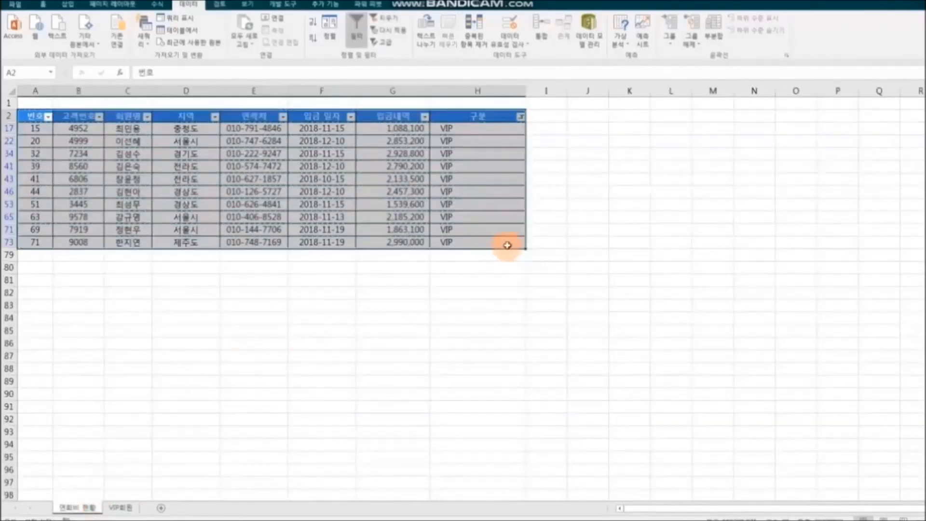
pyautogui.click(521, 116)
pyautogui.click(442, 220)
pyautogui.click(457, 320)
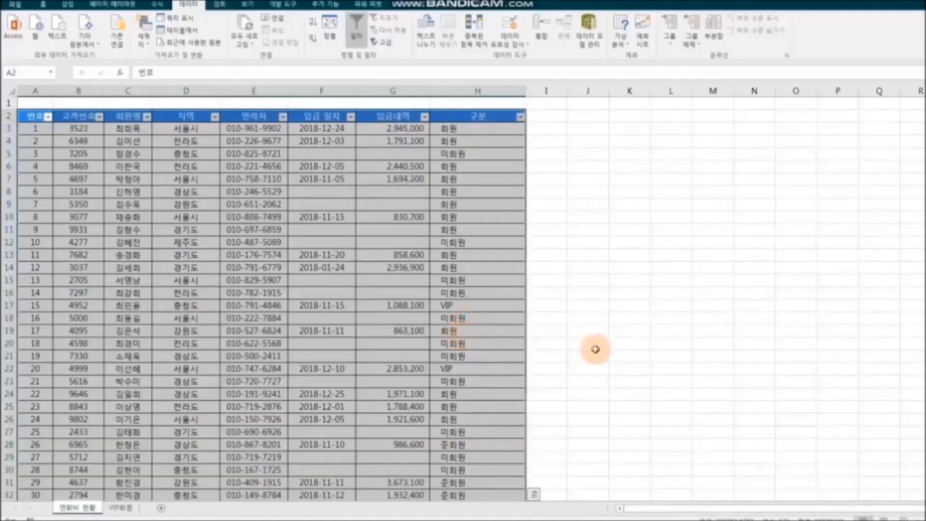
pyautogui.click(613, 344)
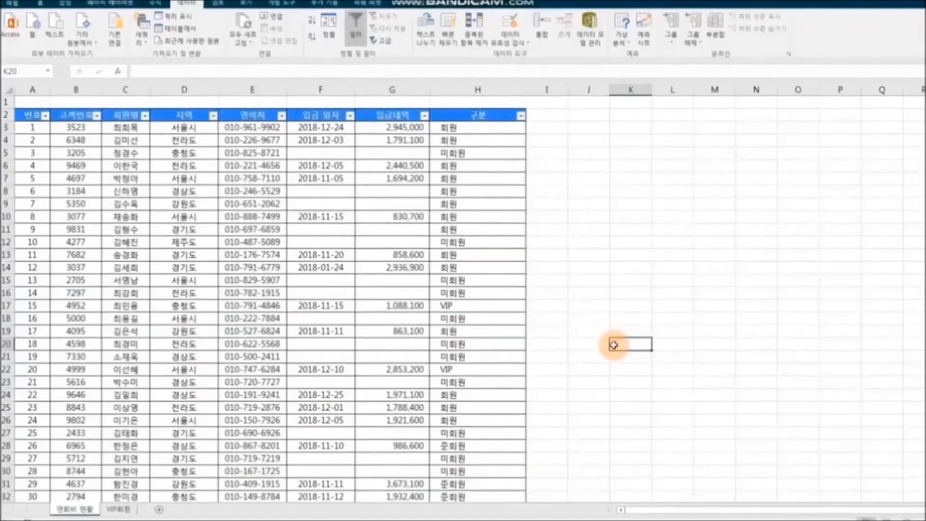